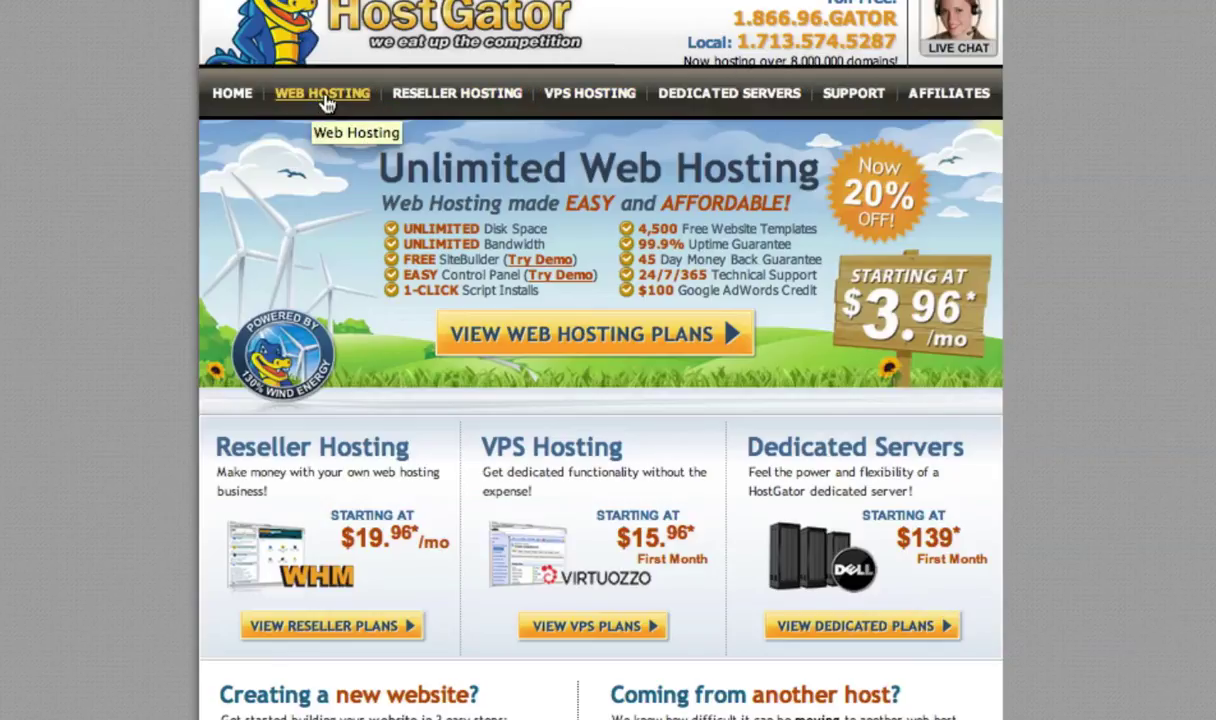
- Start an order for the Hatchling plan from the Web Hosting plans page
left_click(325, 100)
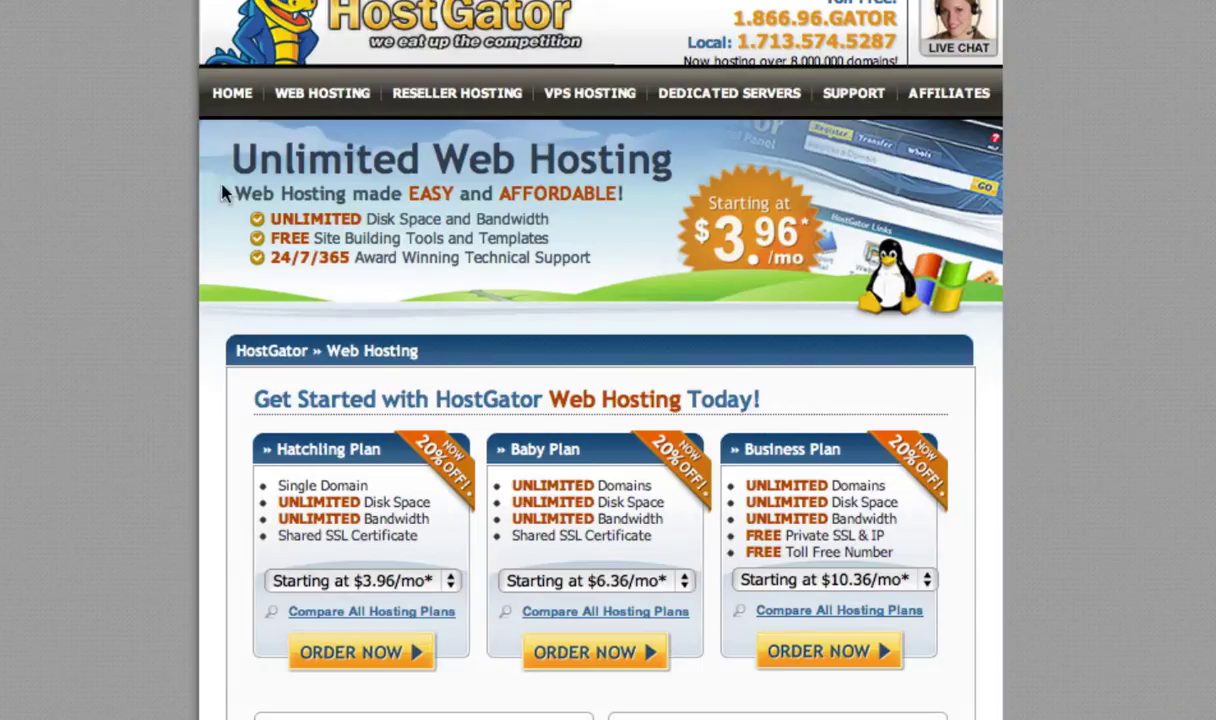
scroll(0, 120, "down", 1)
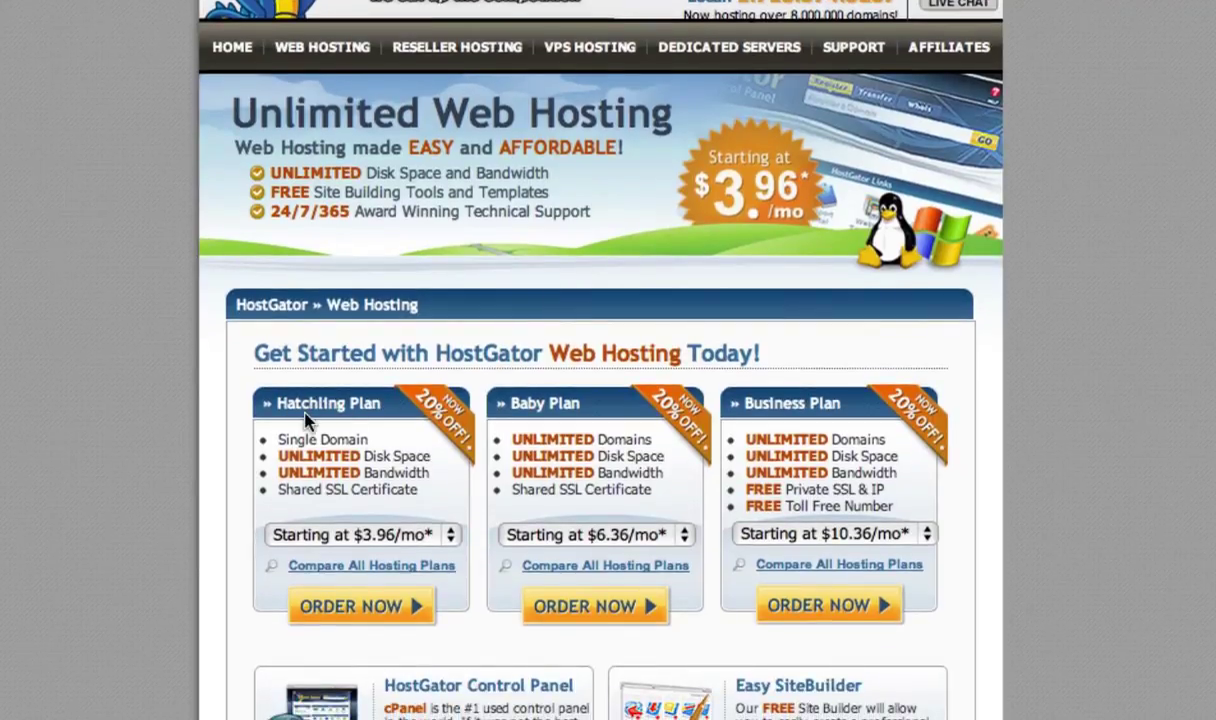
left_click(365, 607)
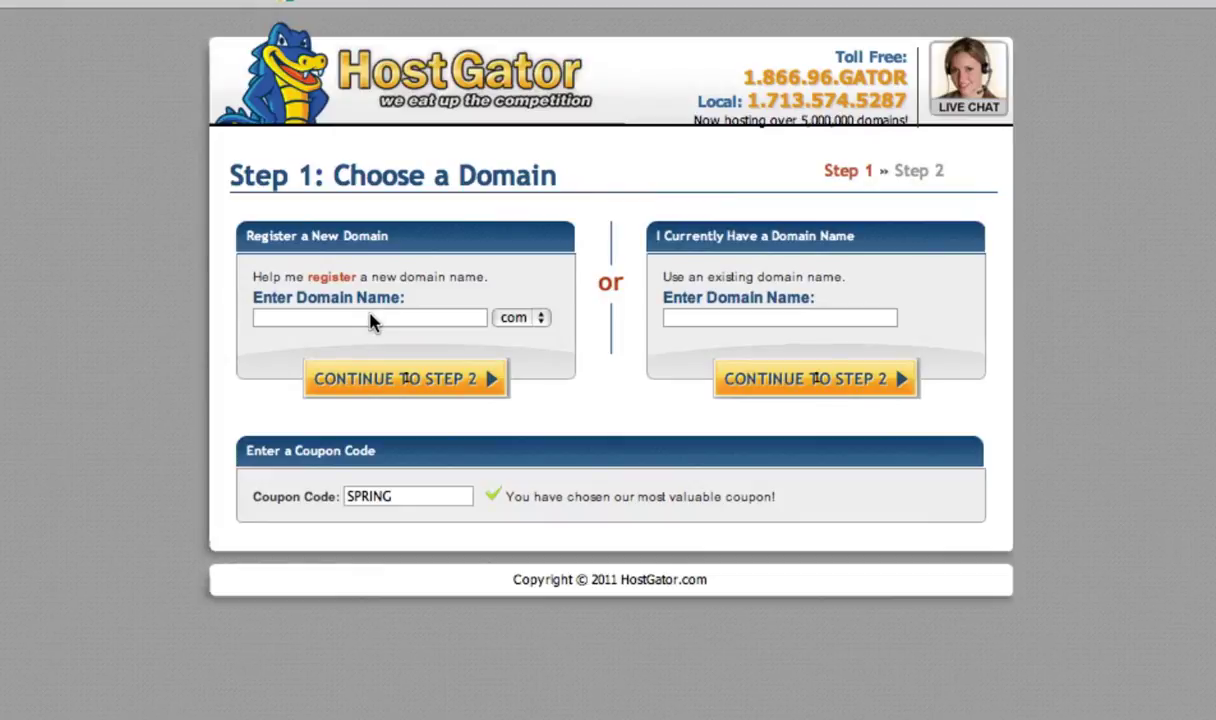
left_click(370, 319)
key("super+v")
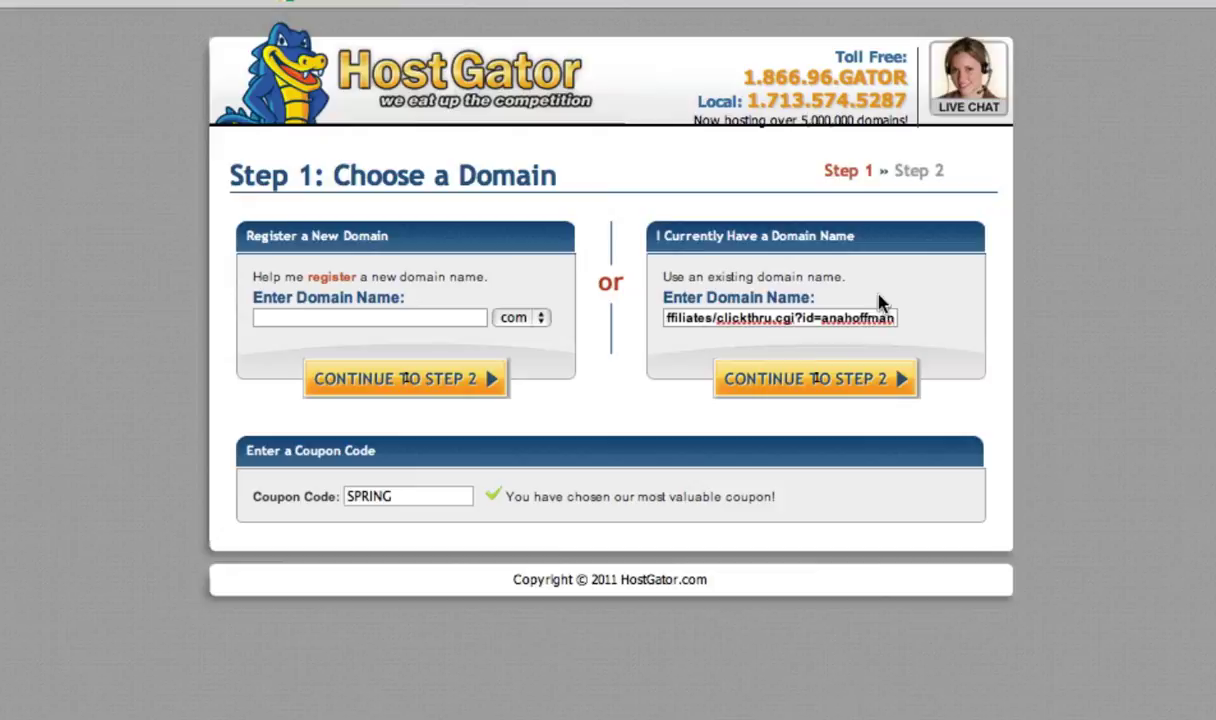
left_click(926, 320)
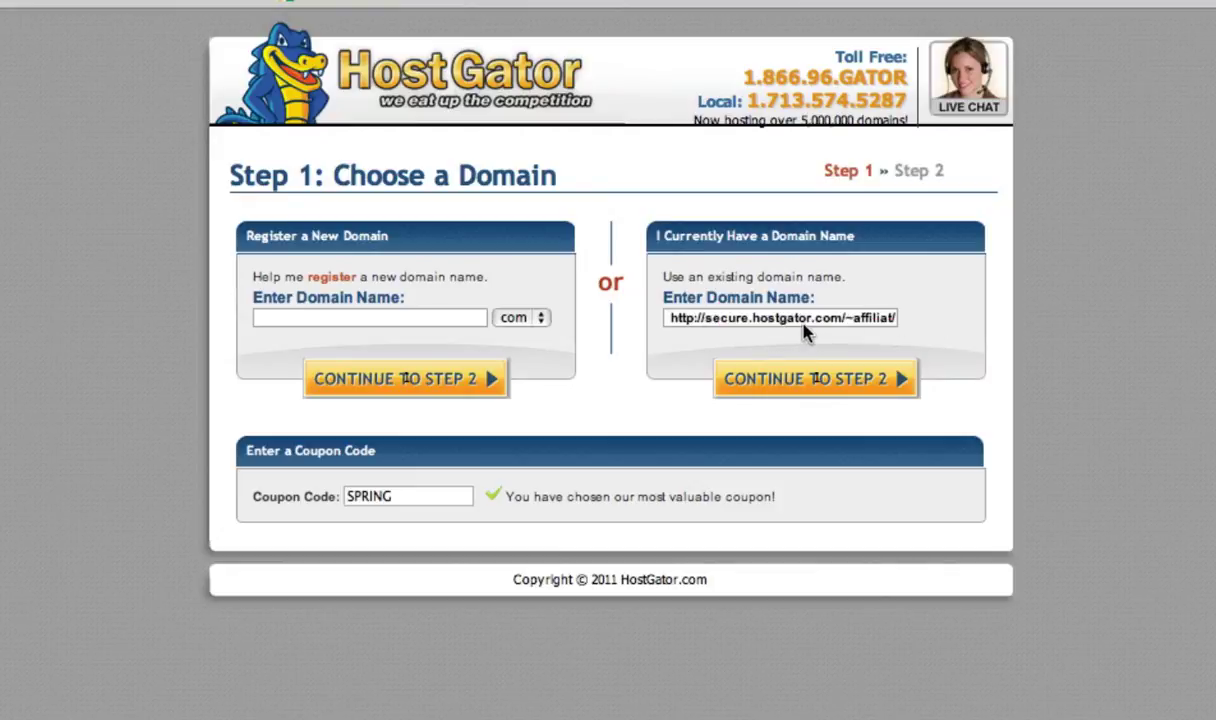
triple_click(801, 316)
key("BackSpace")
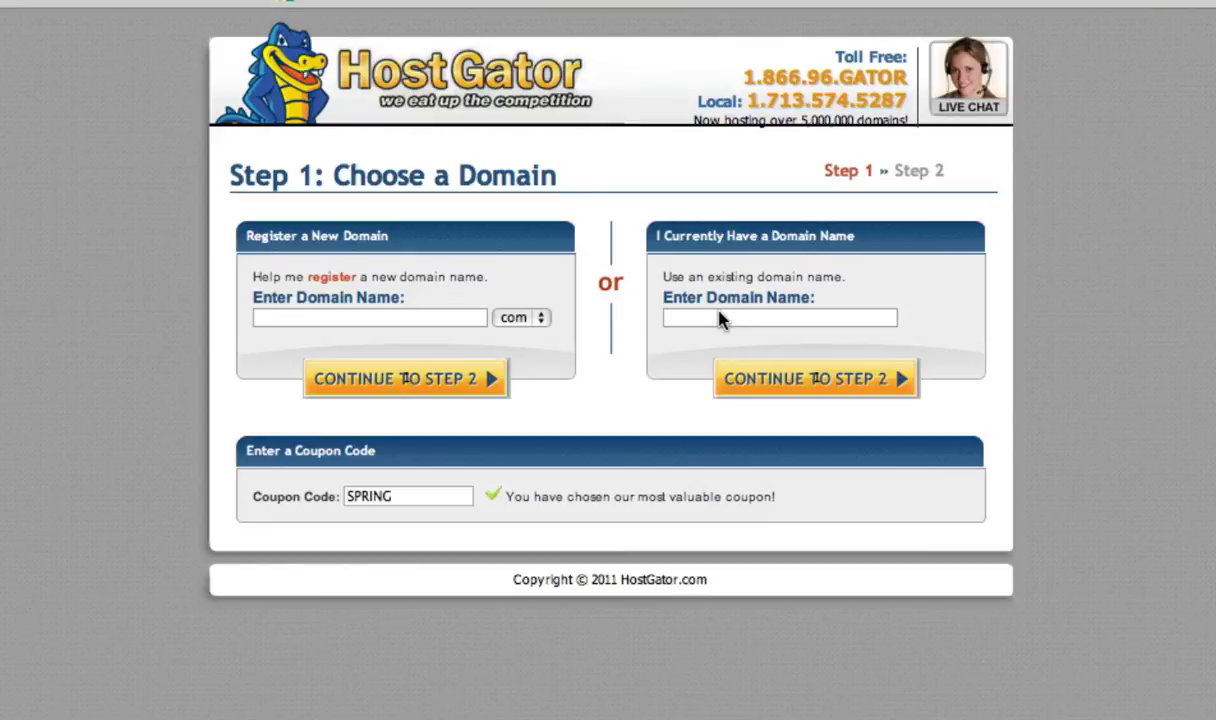
type("www.trafficgenerationcafe.com")
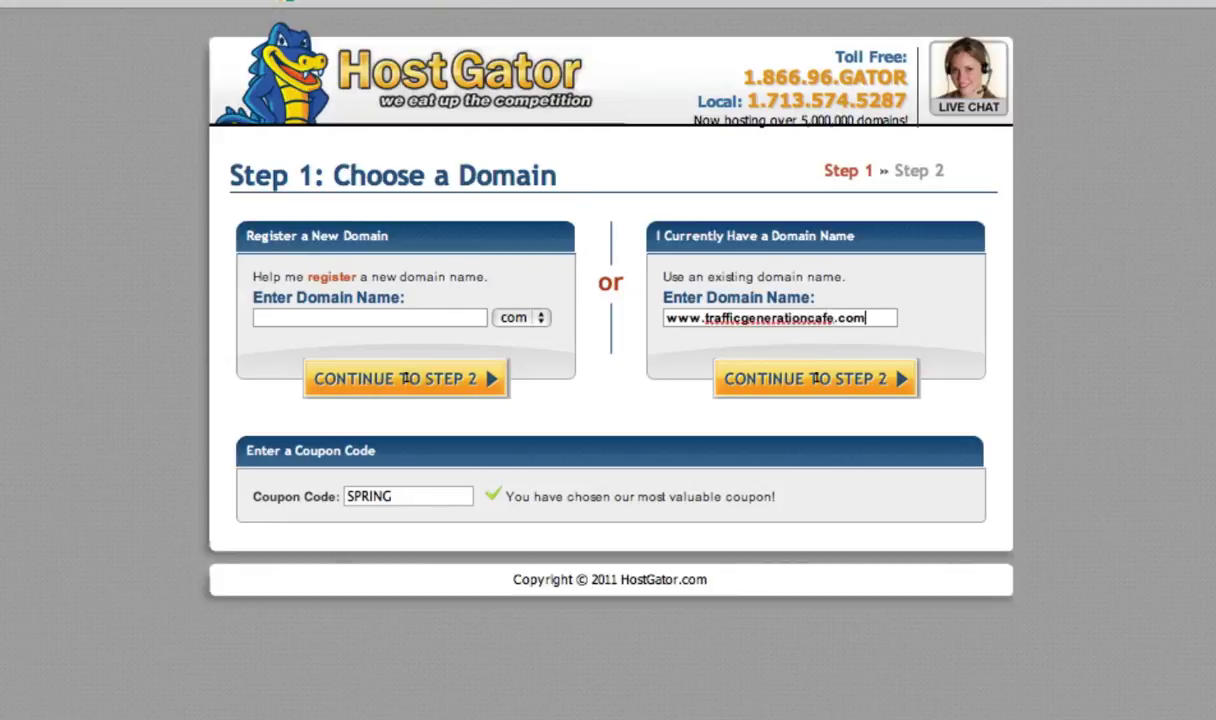
left_click(753, 383)
- Scroll through the Step 2 Billing Information form showing the Hatchling package
scroll(1115, 210, "down", 10)
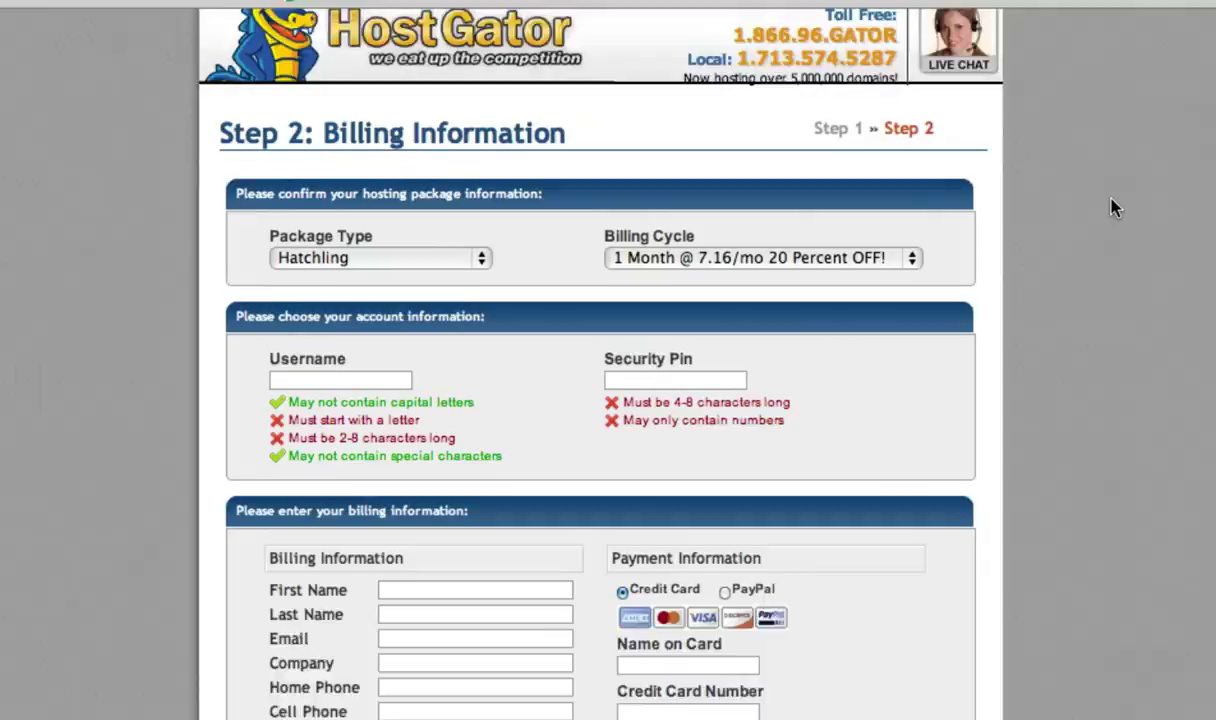
scroll(1115, 207, "up", 3)
scroll(1113, 205, "up", 7)
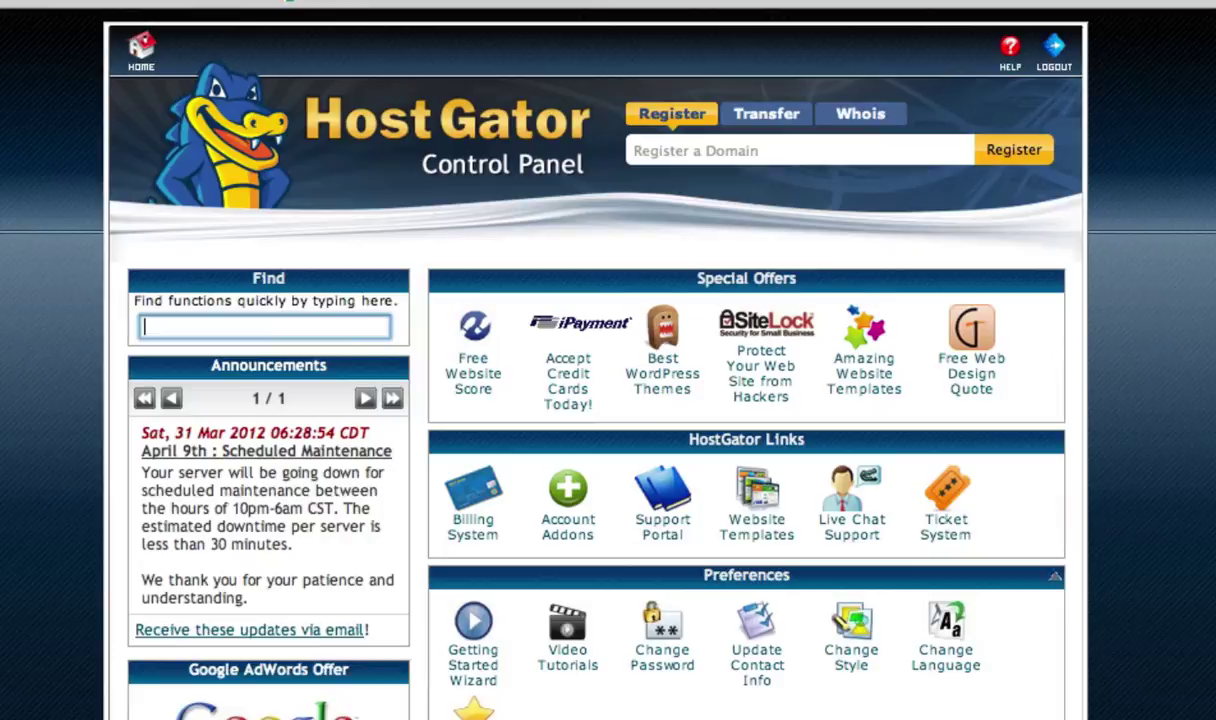
- Scroll the cPanel home past Mail, Files and Databases down to Software/Services
scroll(596, 360, "down", 1)
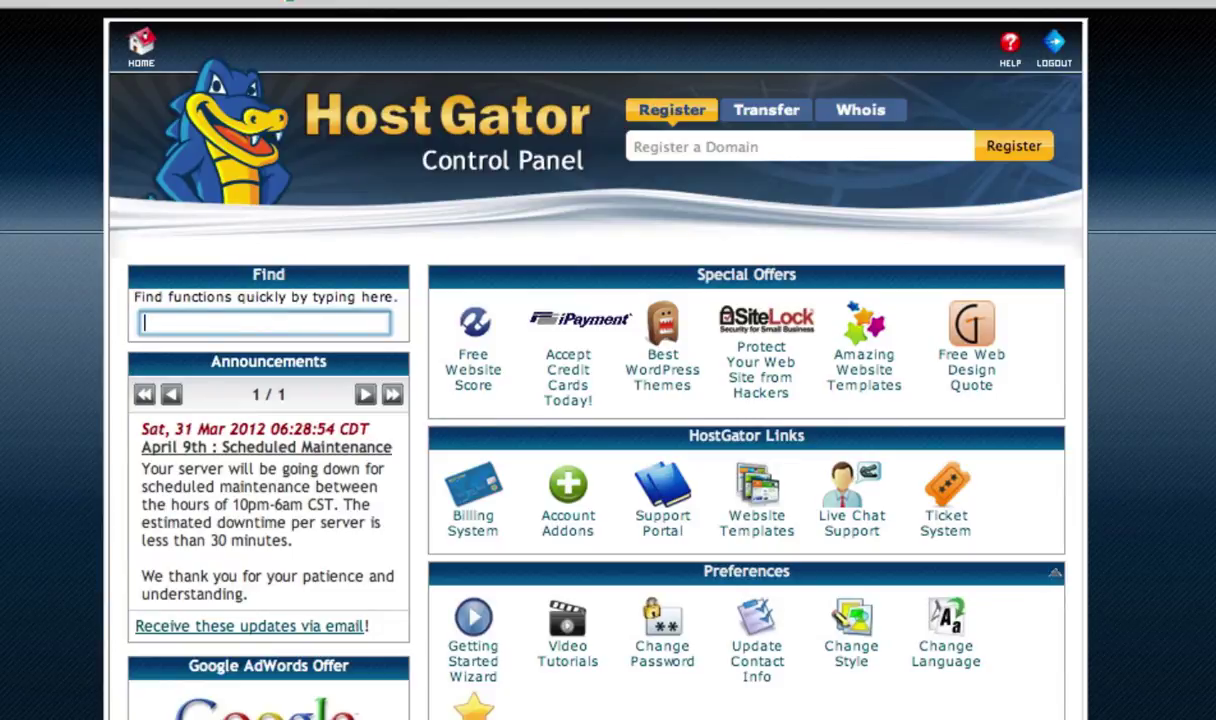
scroll(608, 360, "down", 5)
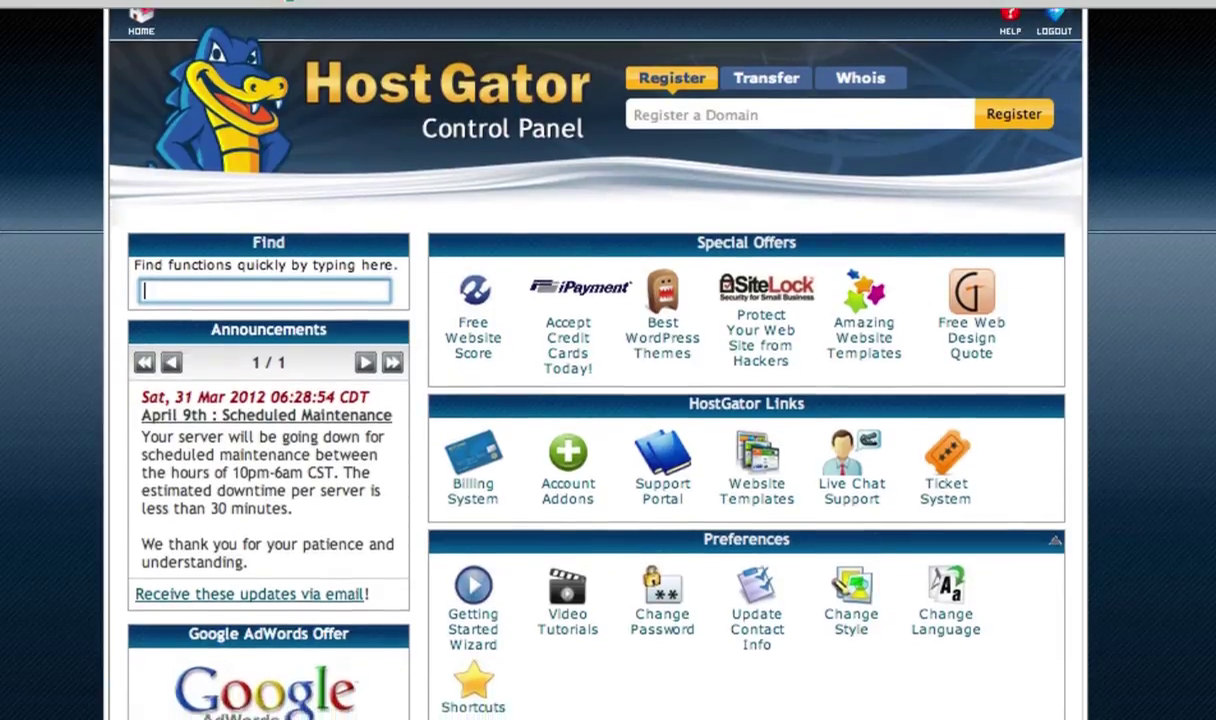
scroll(608, 360, "down", 6)
scroll(608, 360, "down", 6)
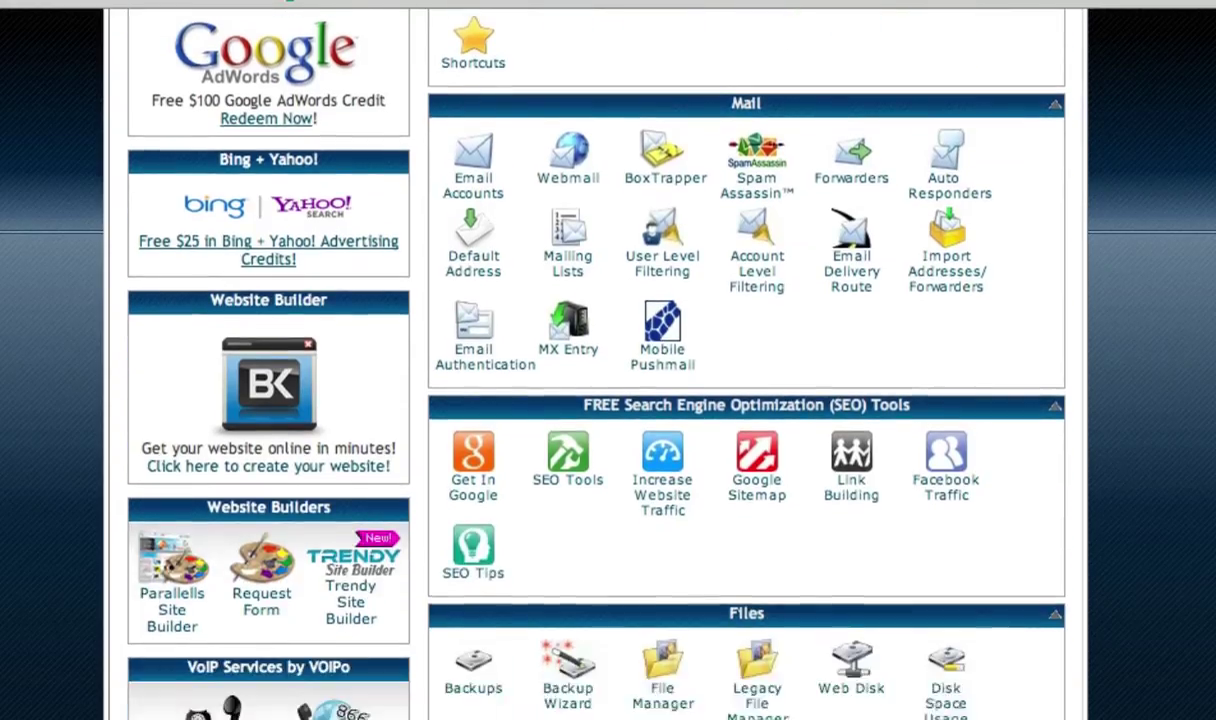
scroll(200, 228, "down", 11)
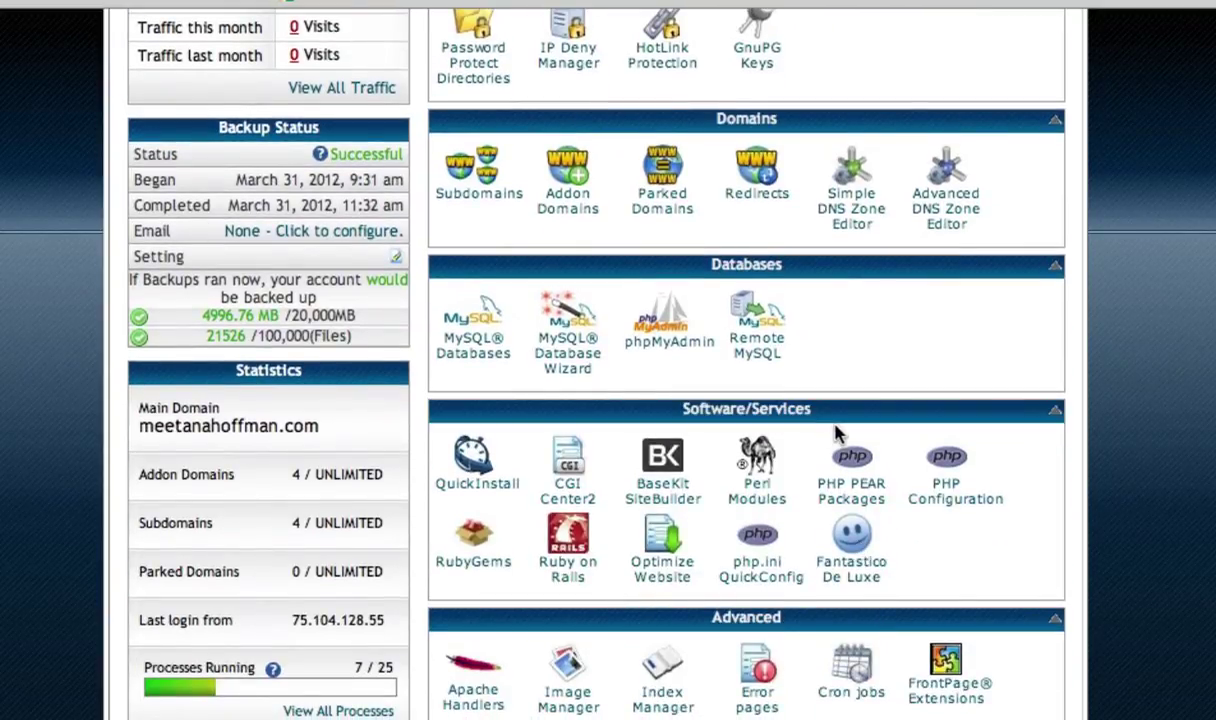
- Check Fantastico De Luxe's WordPress page (3.2.1 available, 2.9.2 installed), then return to cPanel
left_click(853, 573)
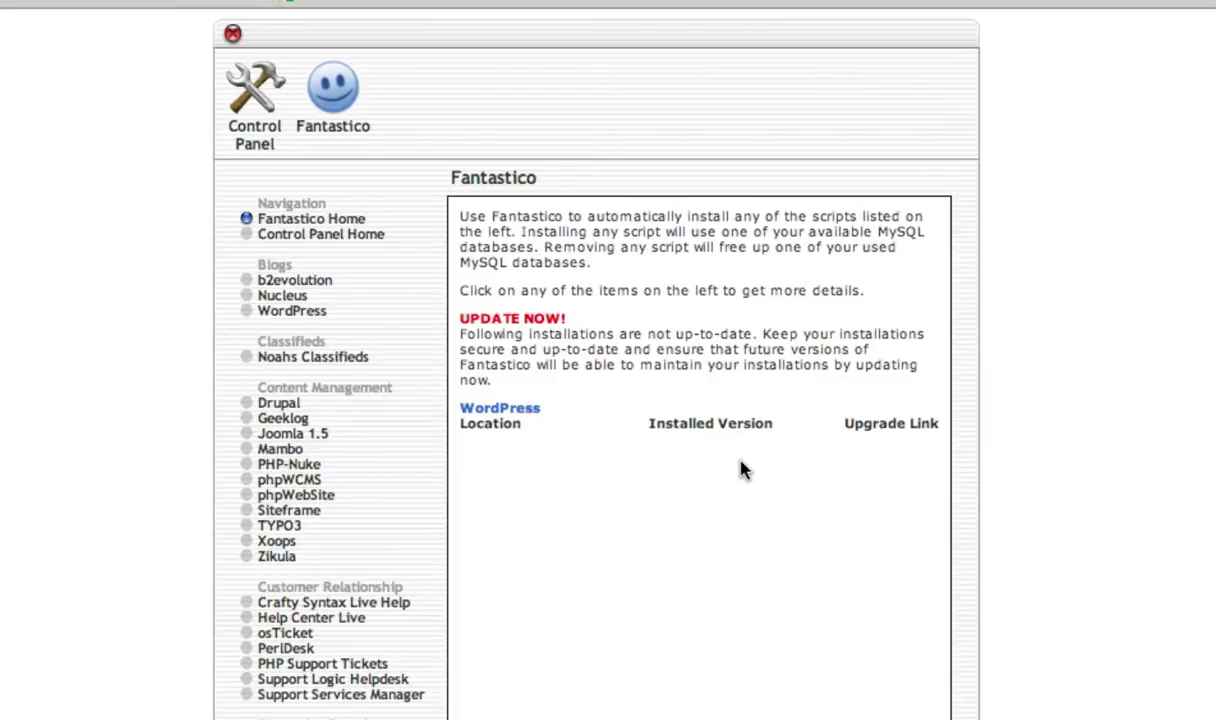
left_click(300, 318)
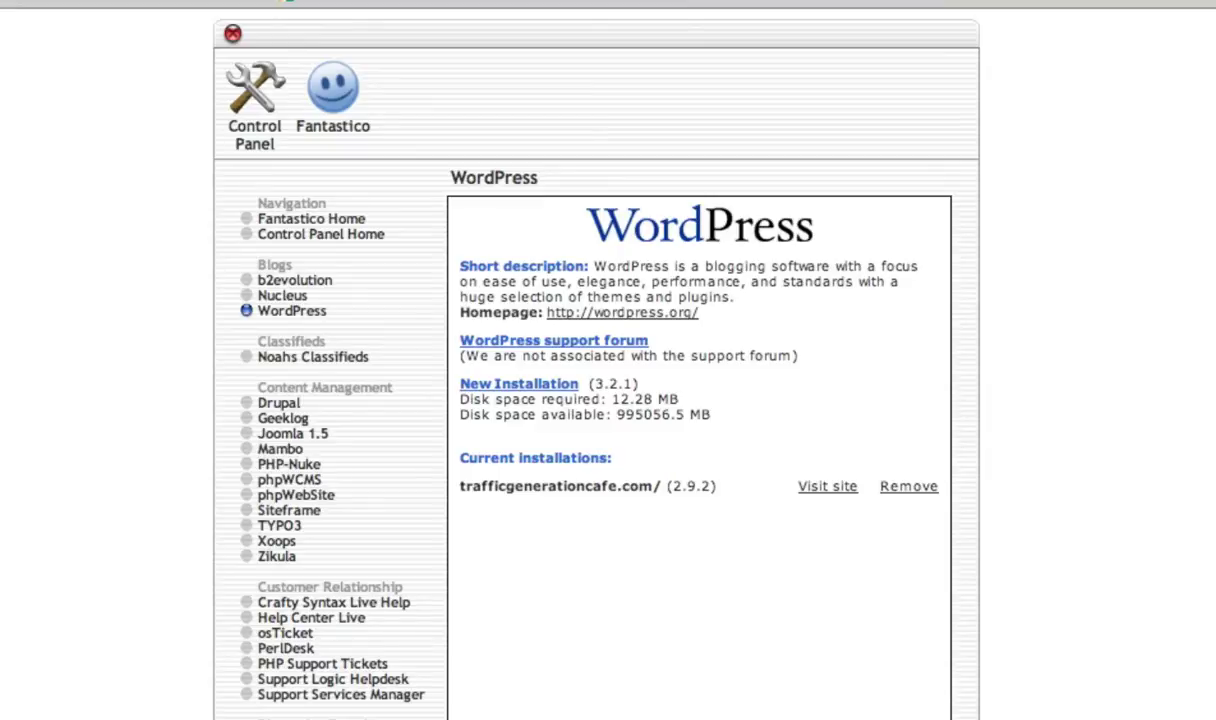
key("super+bracketleft")
key("super+bracketleft")
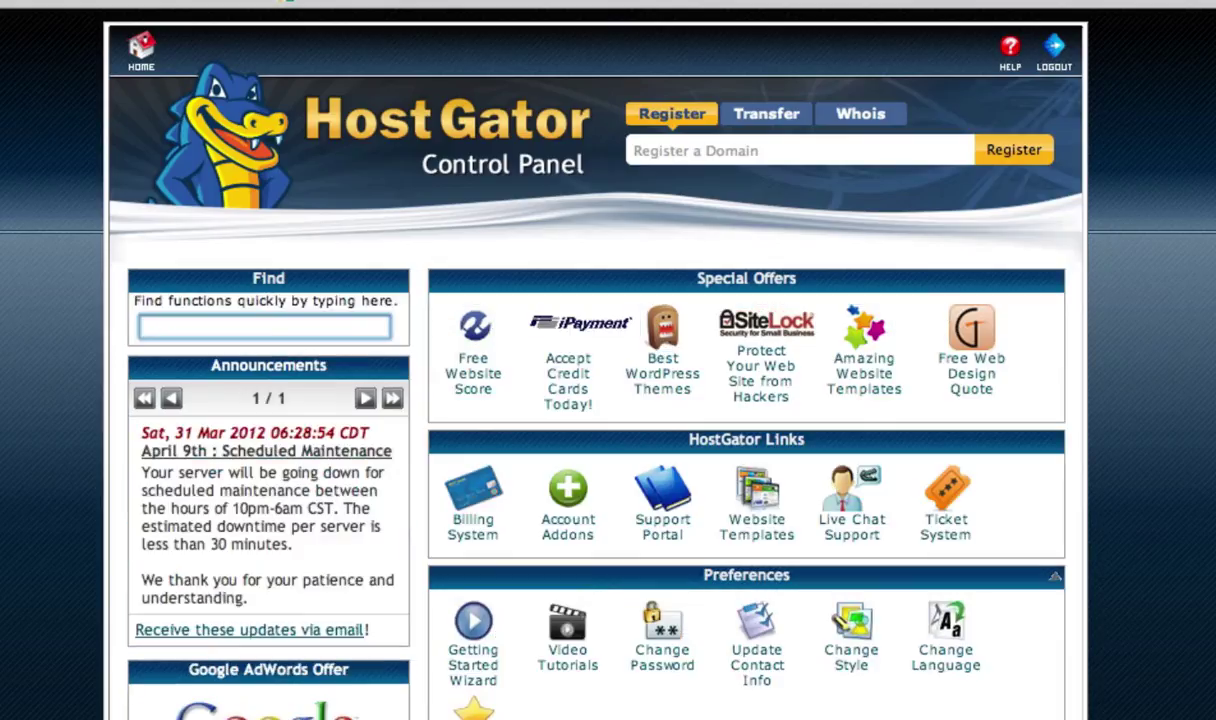
- Open QuickInstall and view the WordPress installer details
scroll(608, 400, "down", 10)
scroll(608, 400, "down", 3)
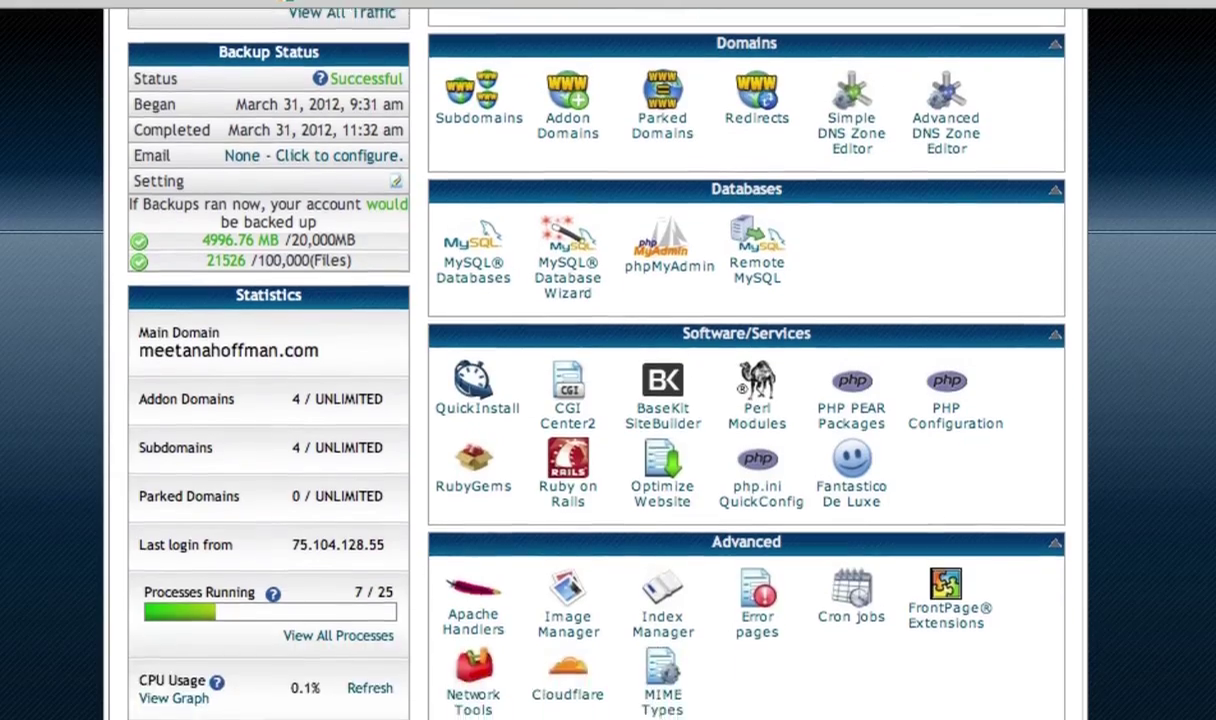
scroll(608, 400, "up", 3)
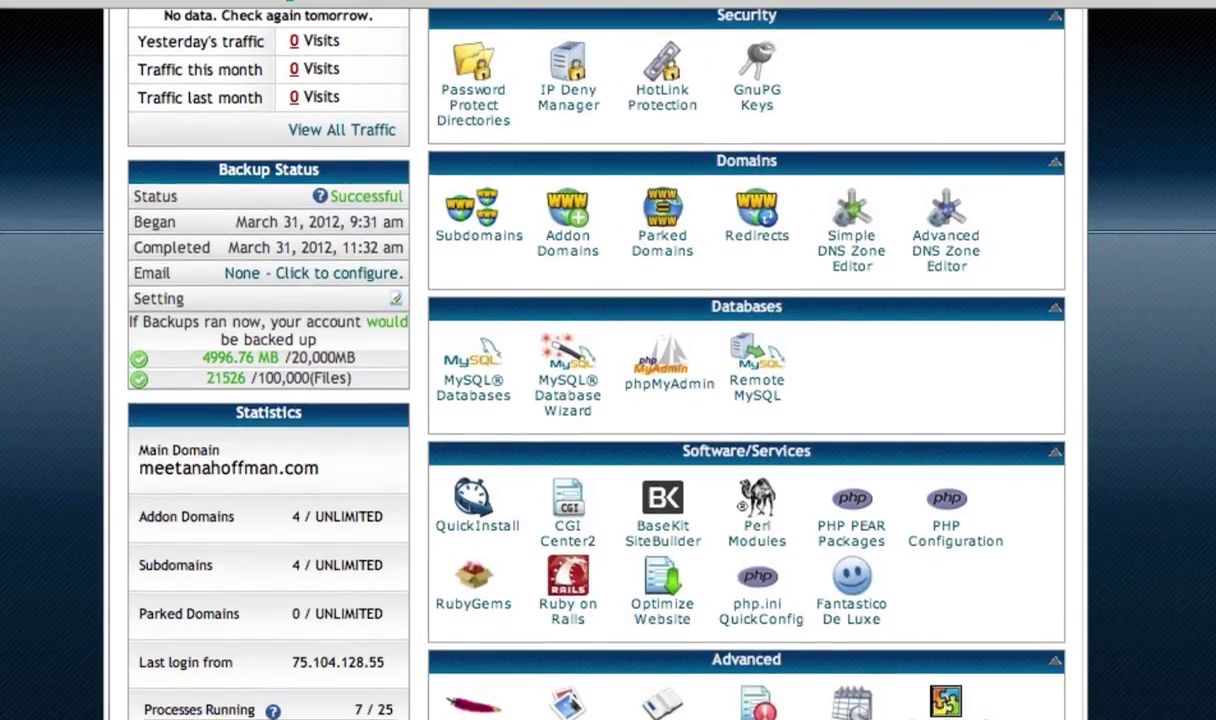
scroll(568, 400, "down", 1)
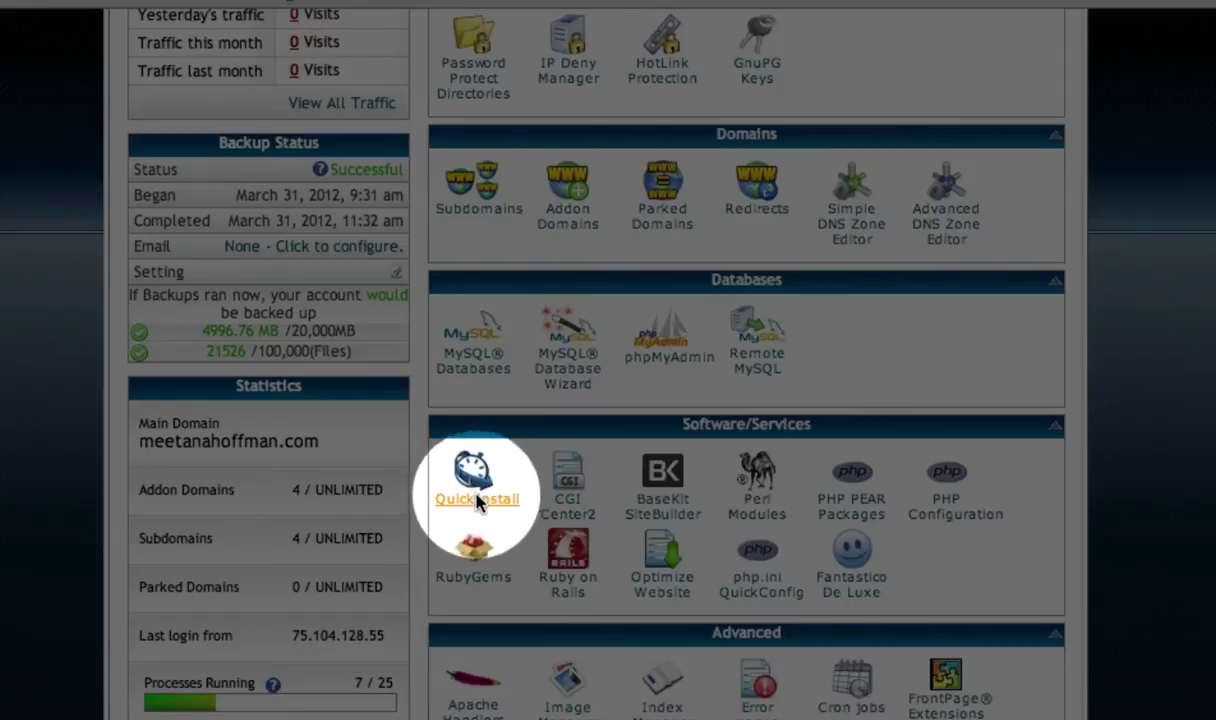
left_click(477, 500)
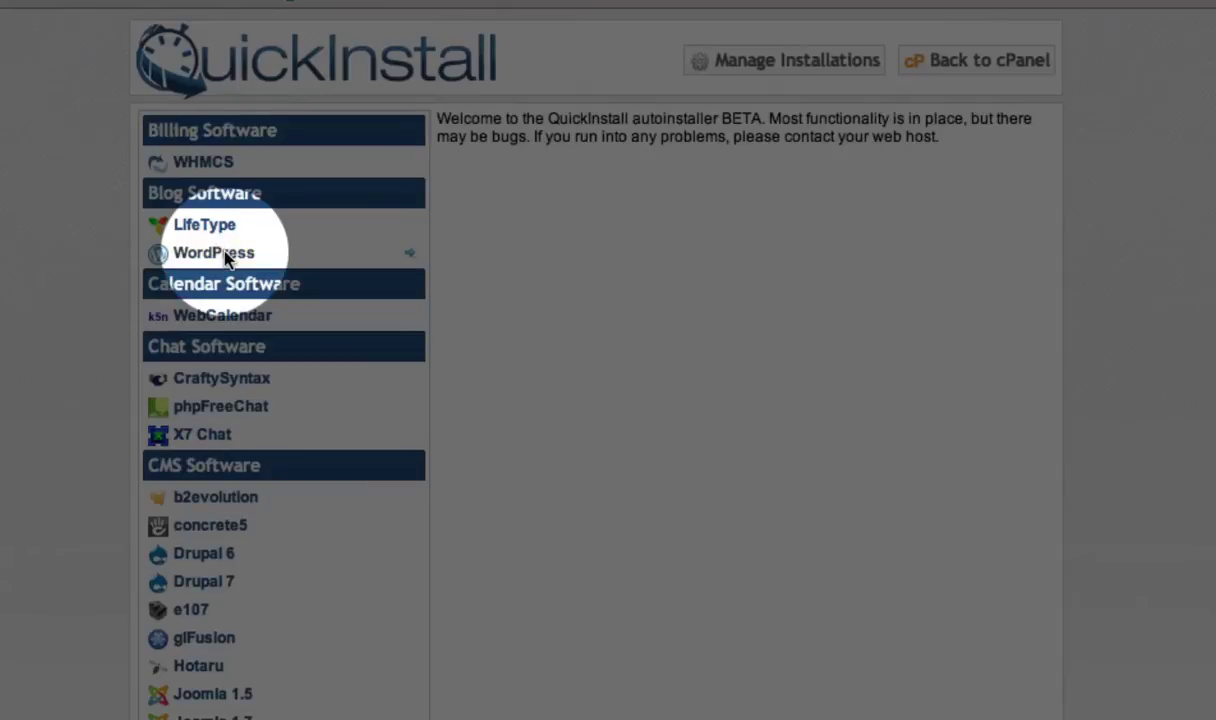
left_click(226, 259)
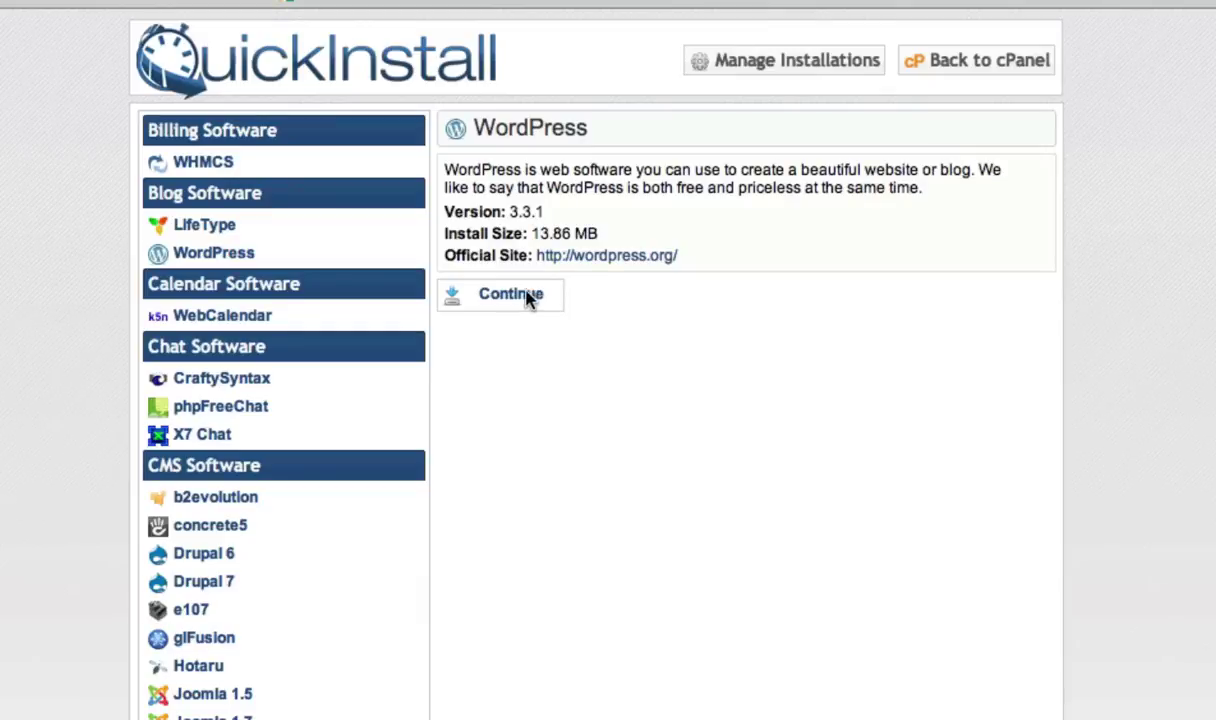
- Start the WordPress 3.3.1 install with trafficgenerationcafe.com as the application URL domain
left_click(522, 294)
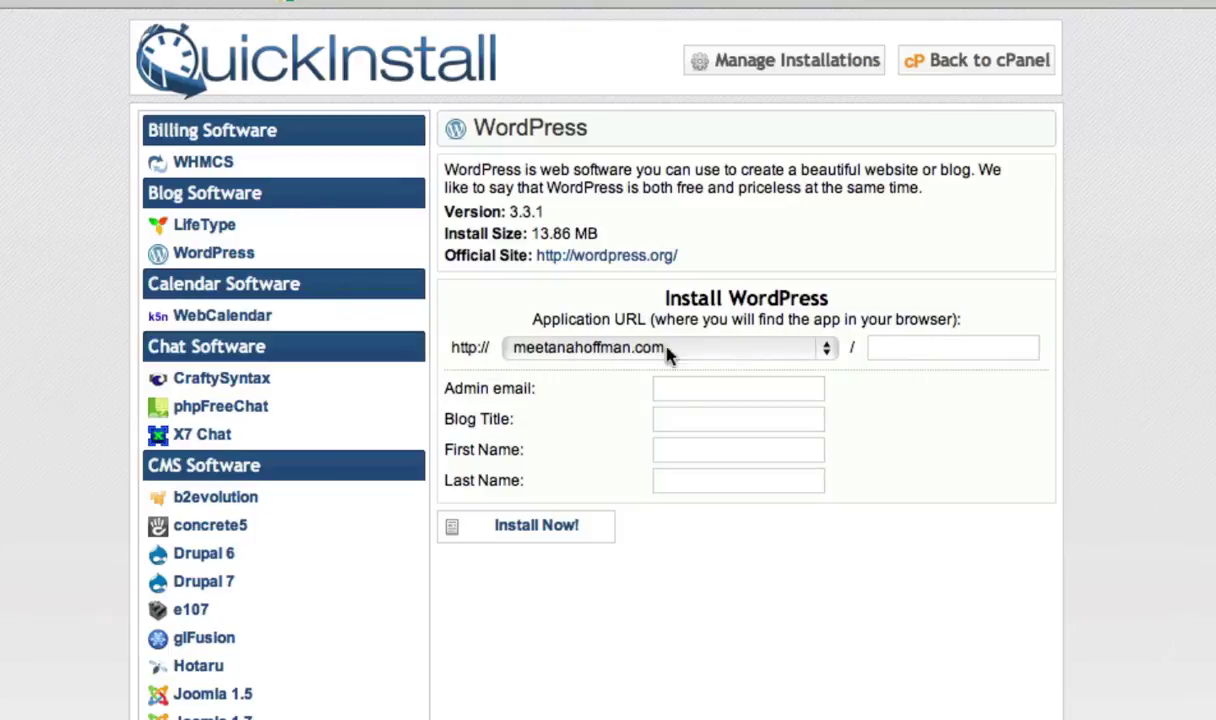
left_click(824, 352)
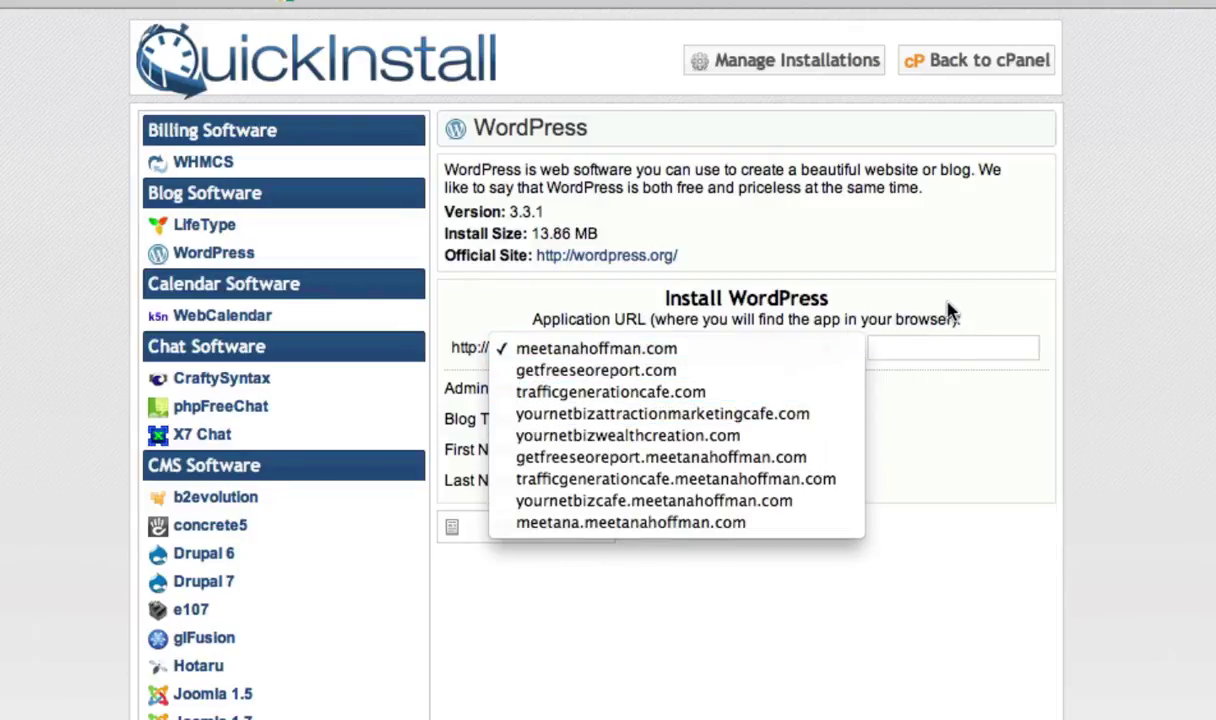
left_click(593, 395)
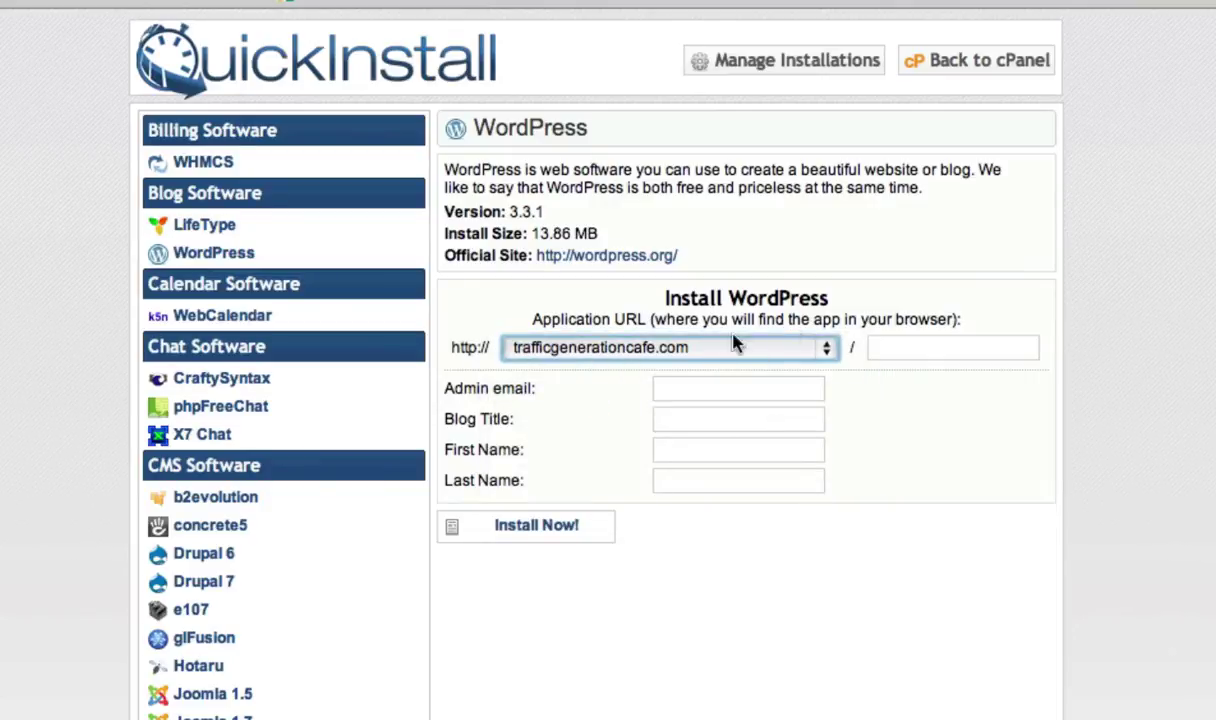
- Set the install path to 'test' and fill in the admin email address
left_click(896, 358)
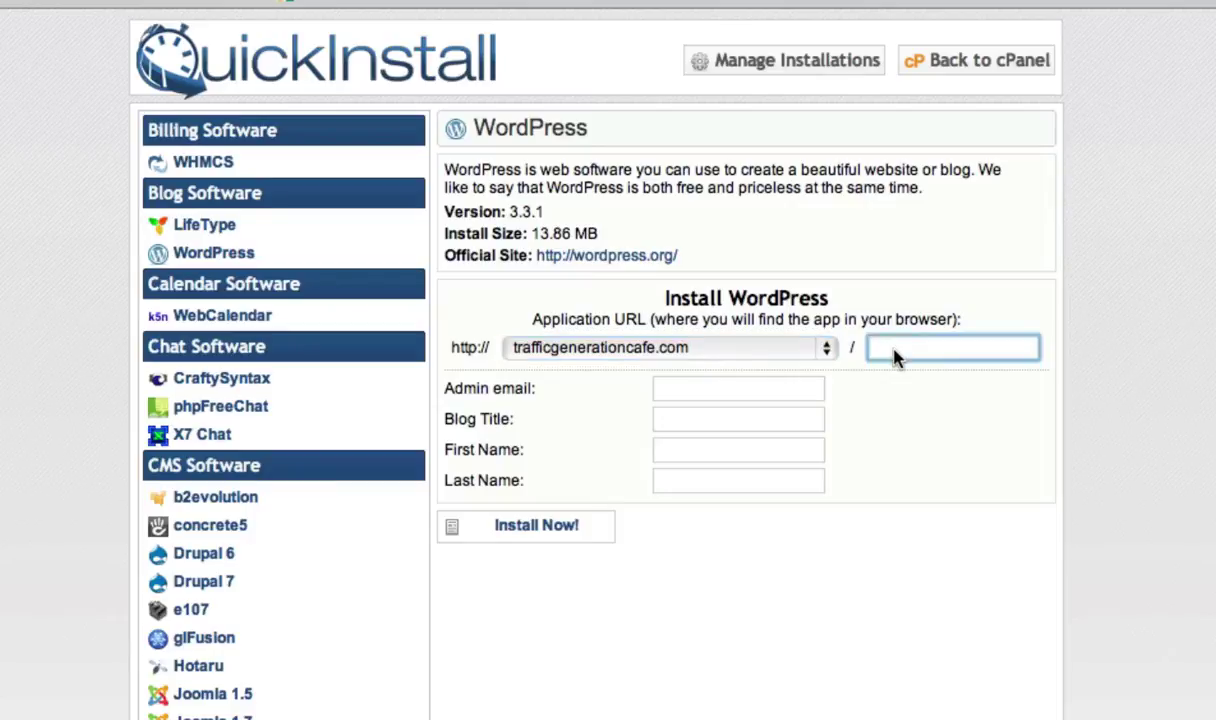
type("test")
left_click(714, 396)
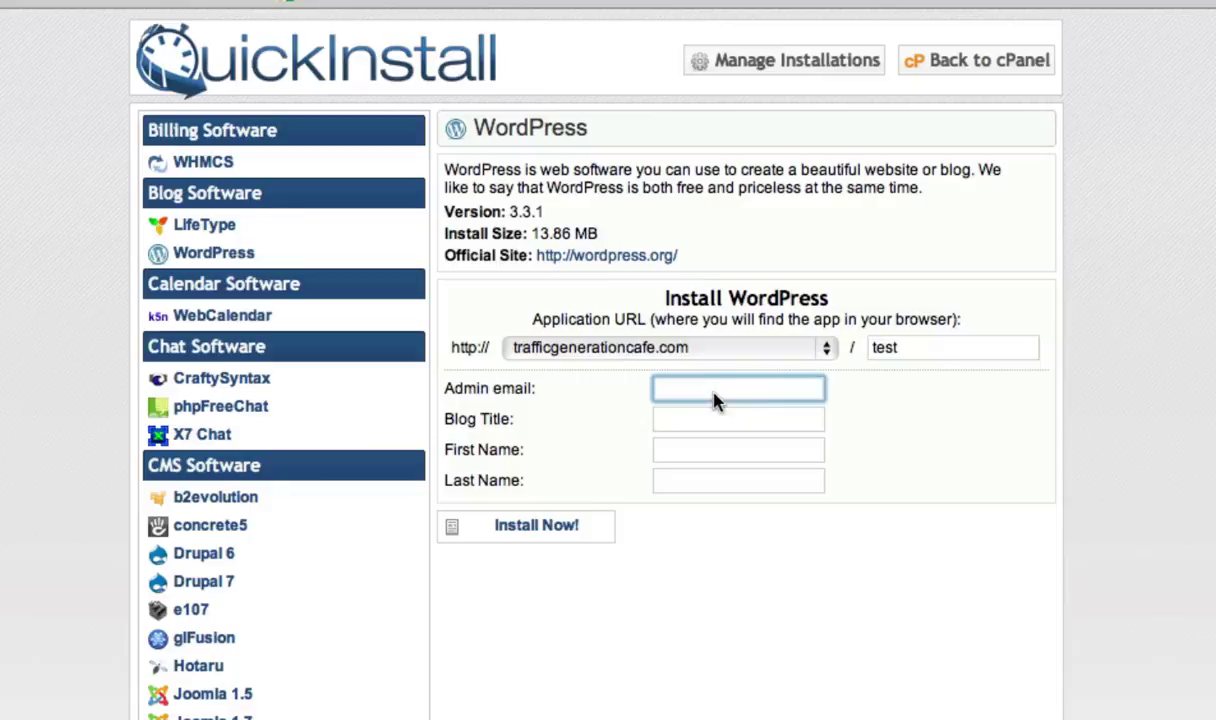
type("me")
key("Down")
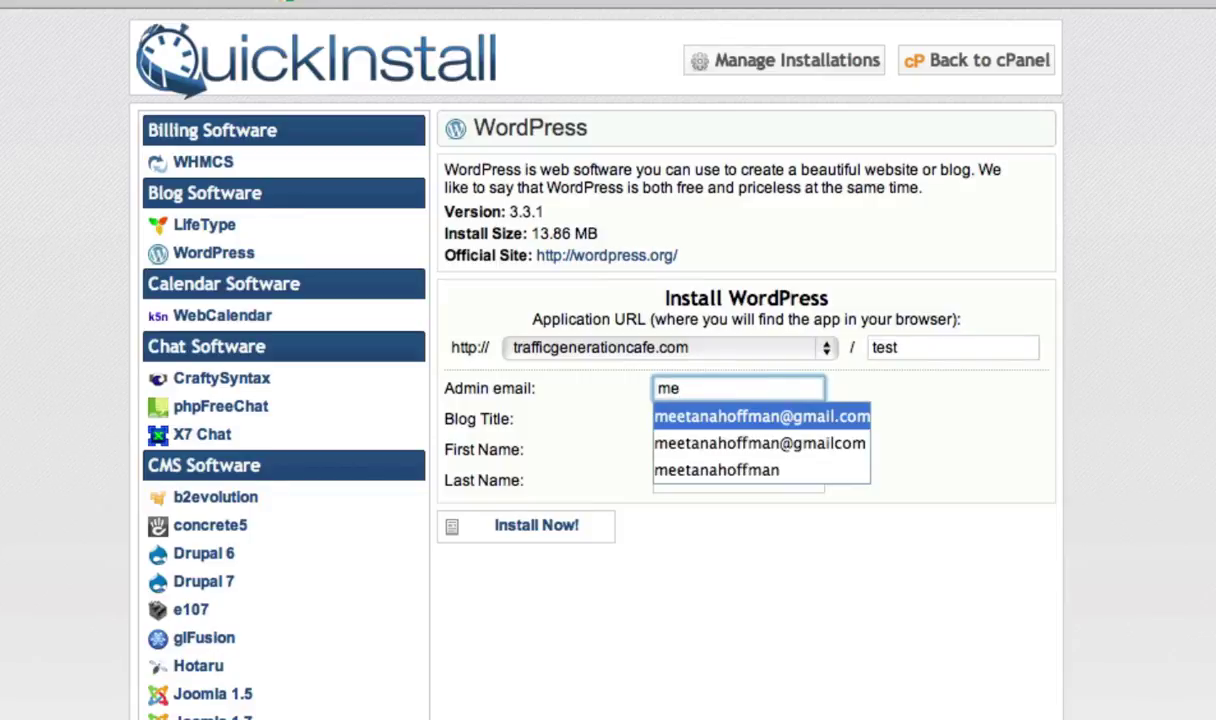
key("Return")
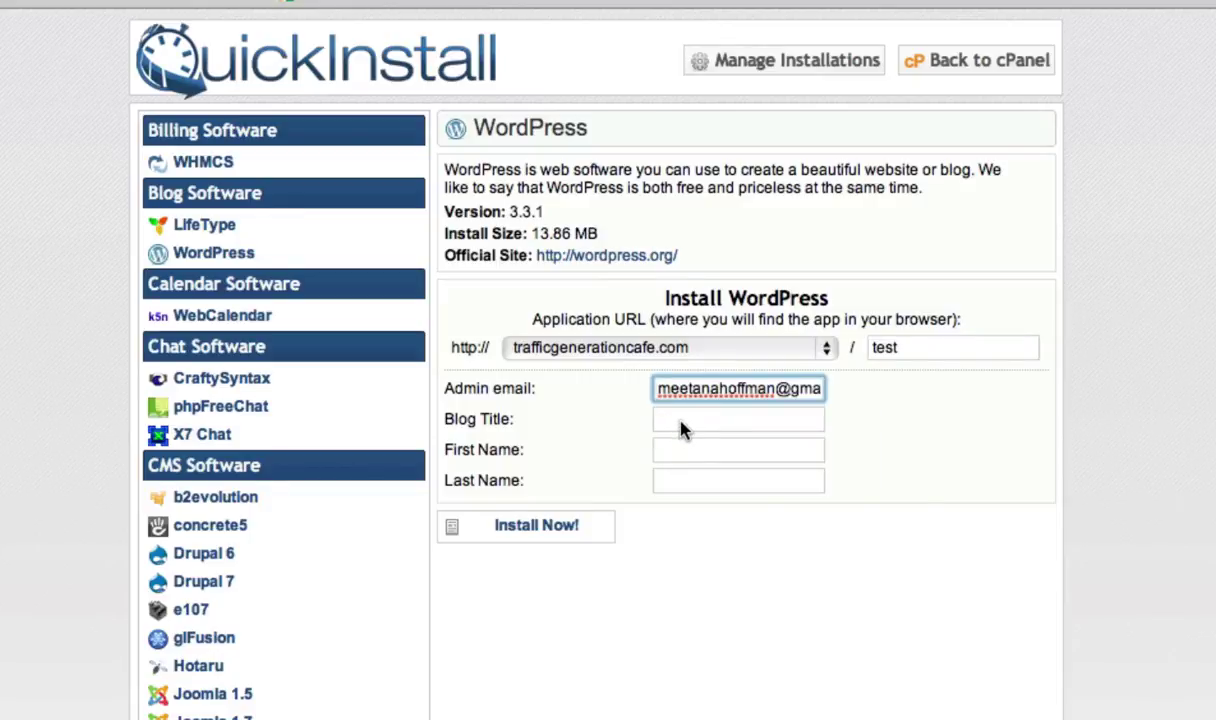
- Enter blog title 'Myblog', first name 'your', last name 'NAME', and launch the installation
left_click(682, 424)
type("Myblog")
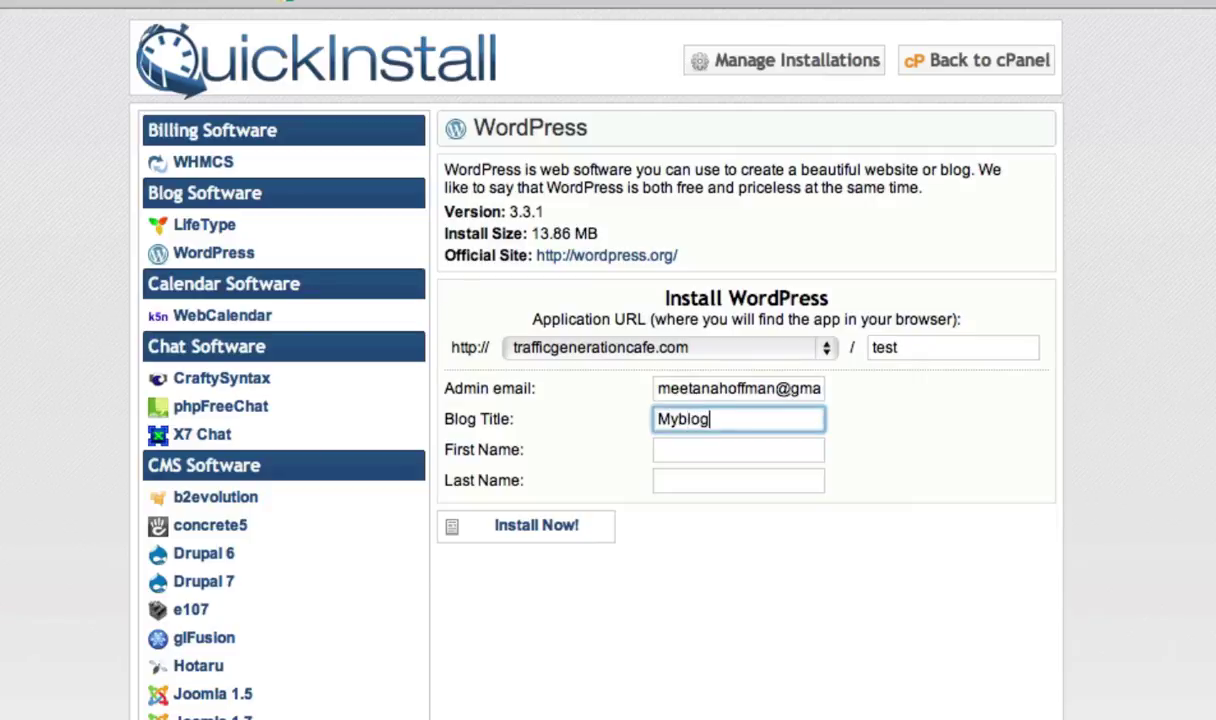
left_click(738, 450)
type("y")
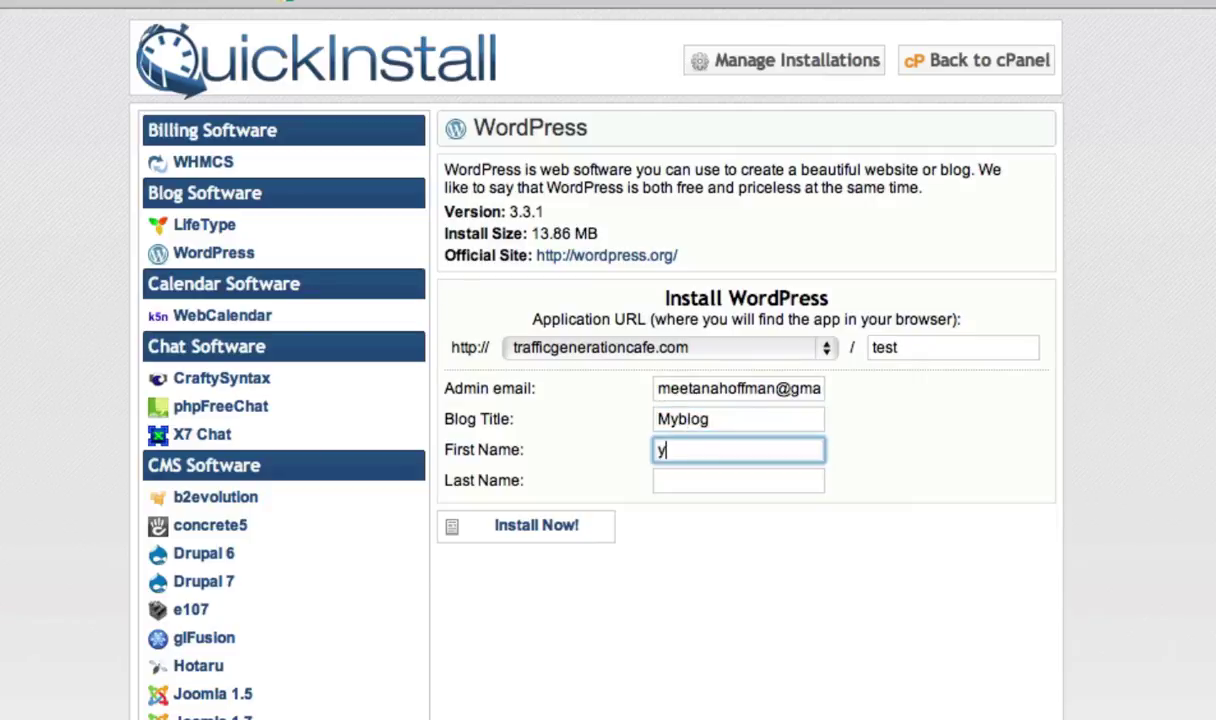
type("ourN")
key("BackSpace")
left_click(738, 481)
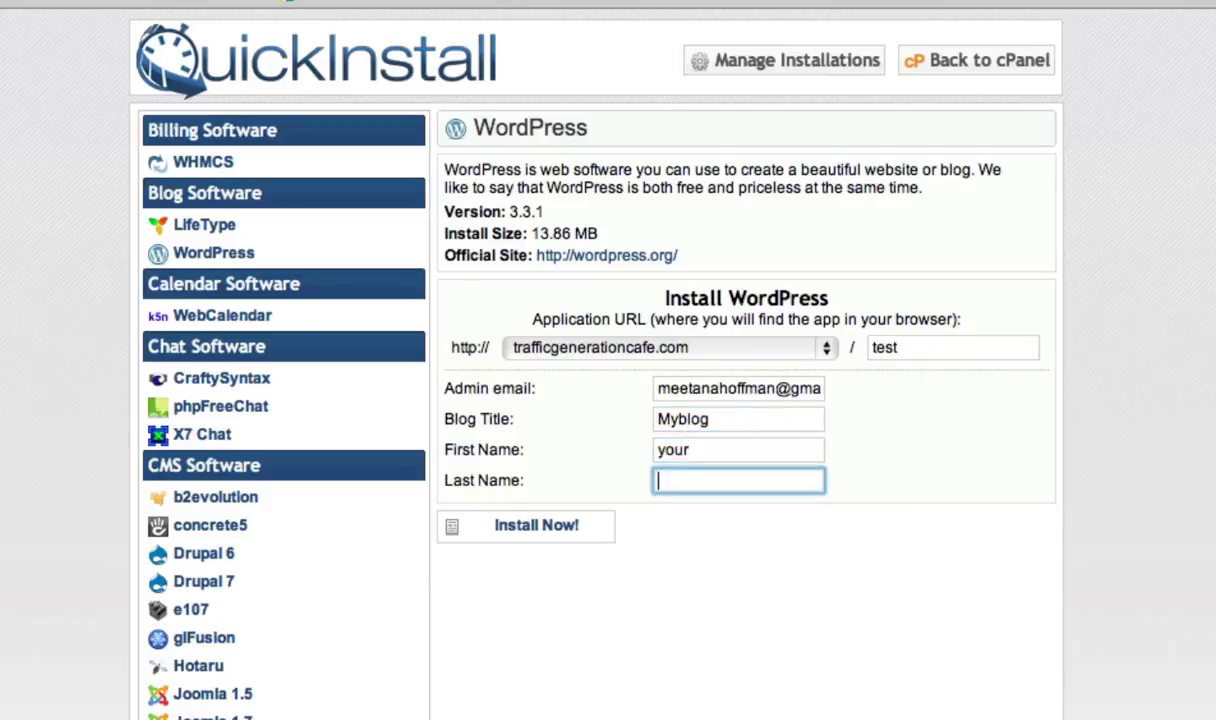
type("NAME")
left_click(530, 533)
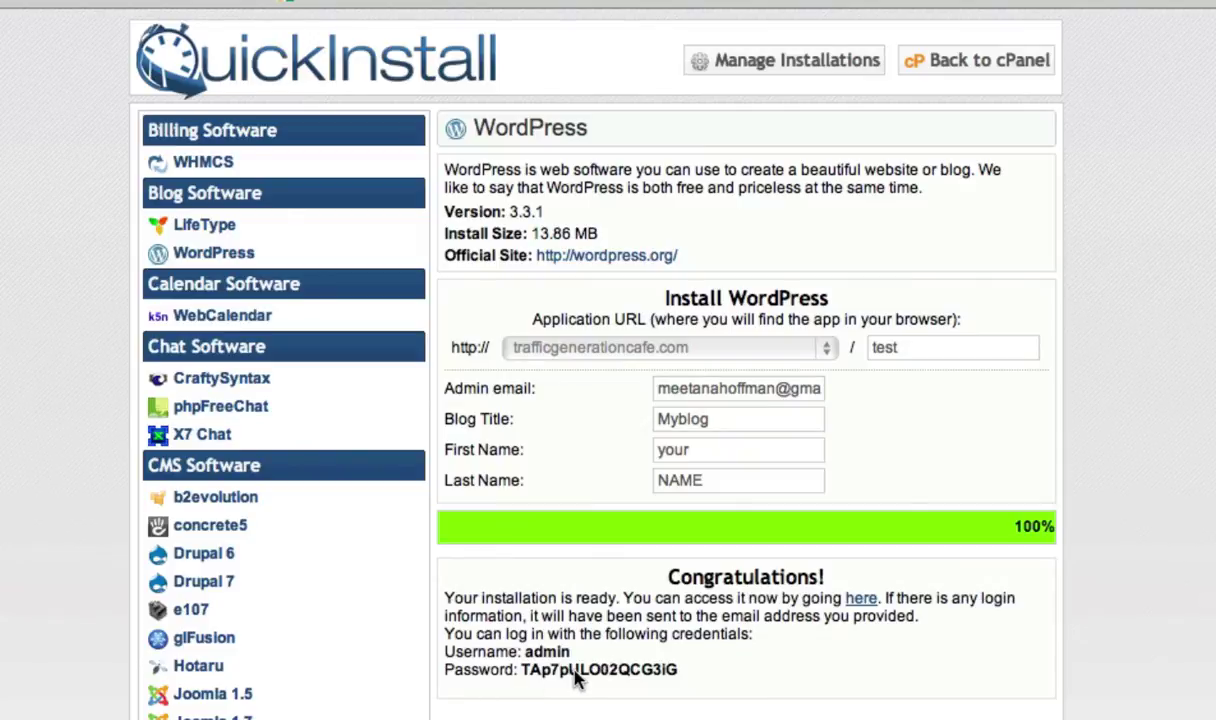
- Select the generated admin password, then open the newly installed Myblog site
triple_click(577, 678)
left_click(530, 690)
left_click_drag(522, 669, 678, 670)
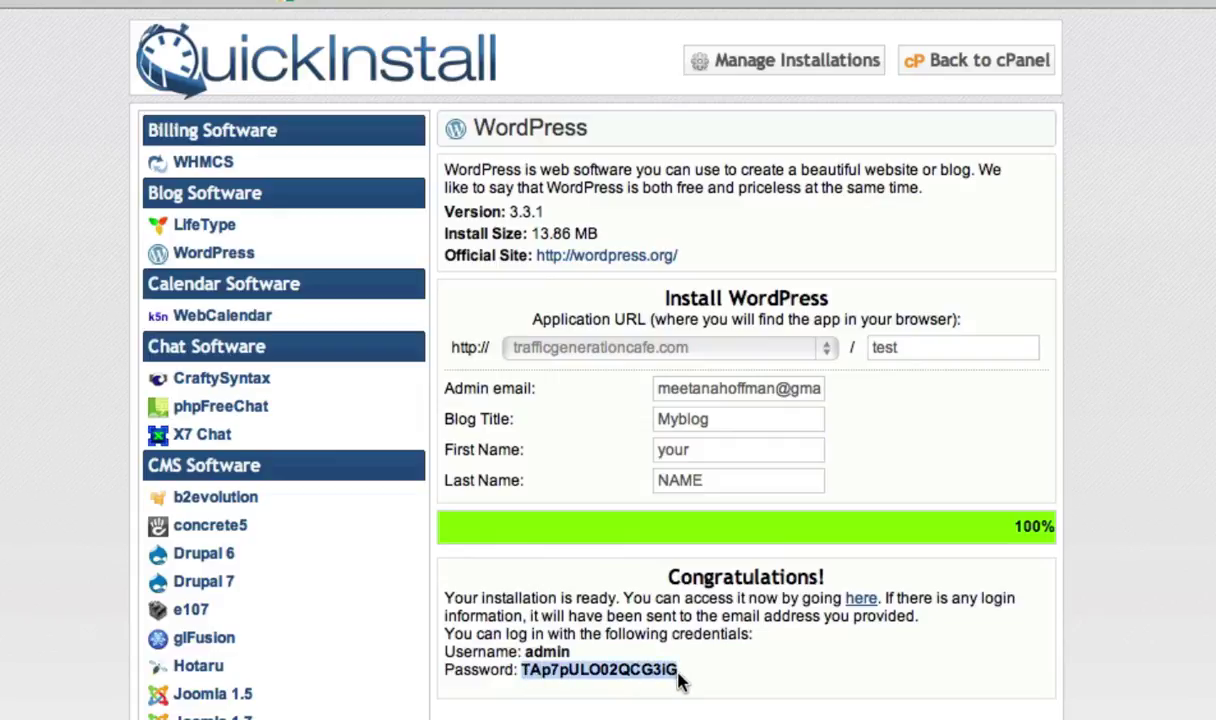
left_click(860, 598)
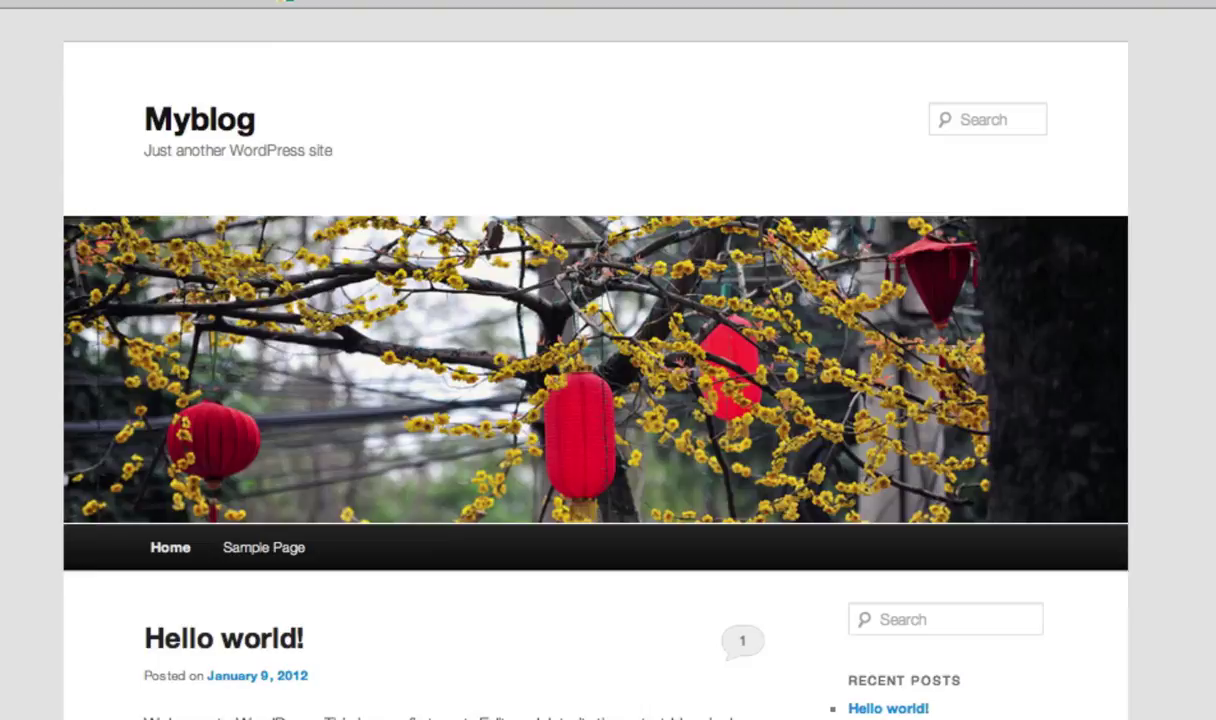
- Go to trafficgenerationcafe.com/test/wp-admin and log in as admin with the generated password
type("-a")
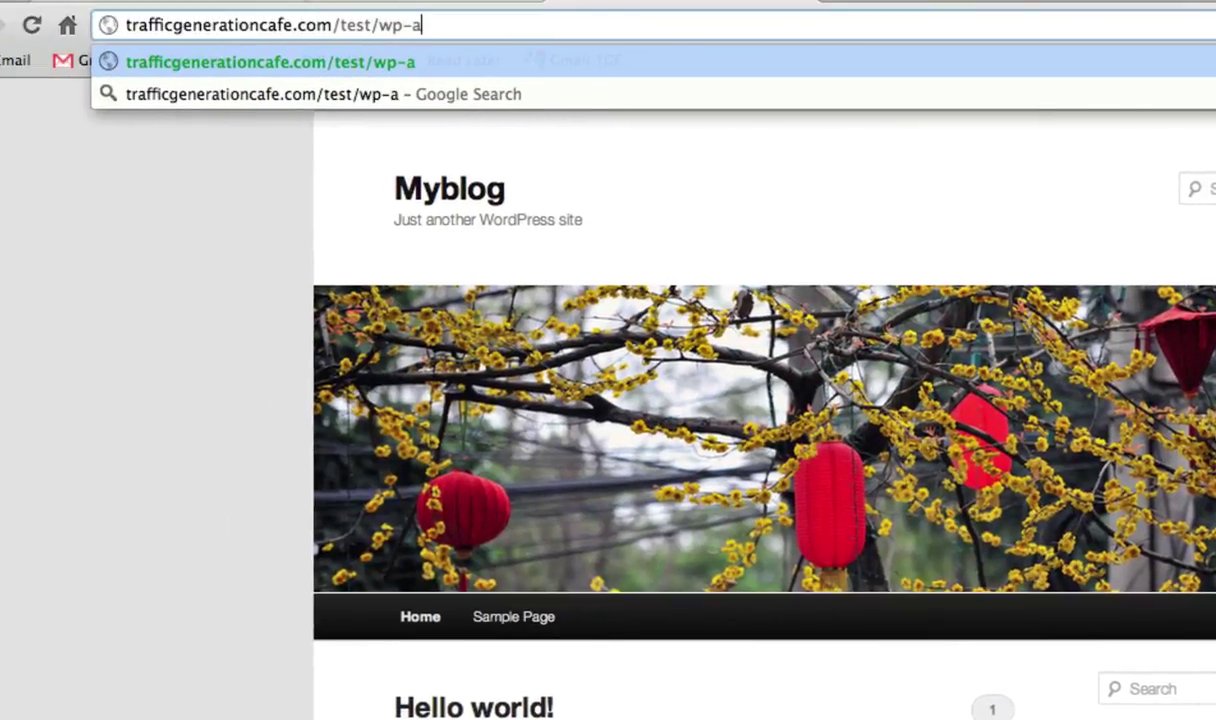
type("dmin")
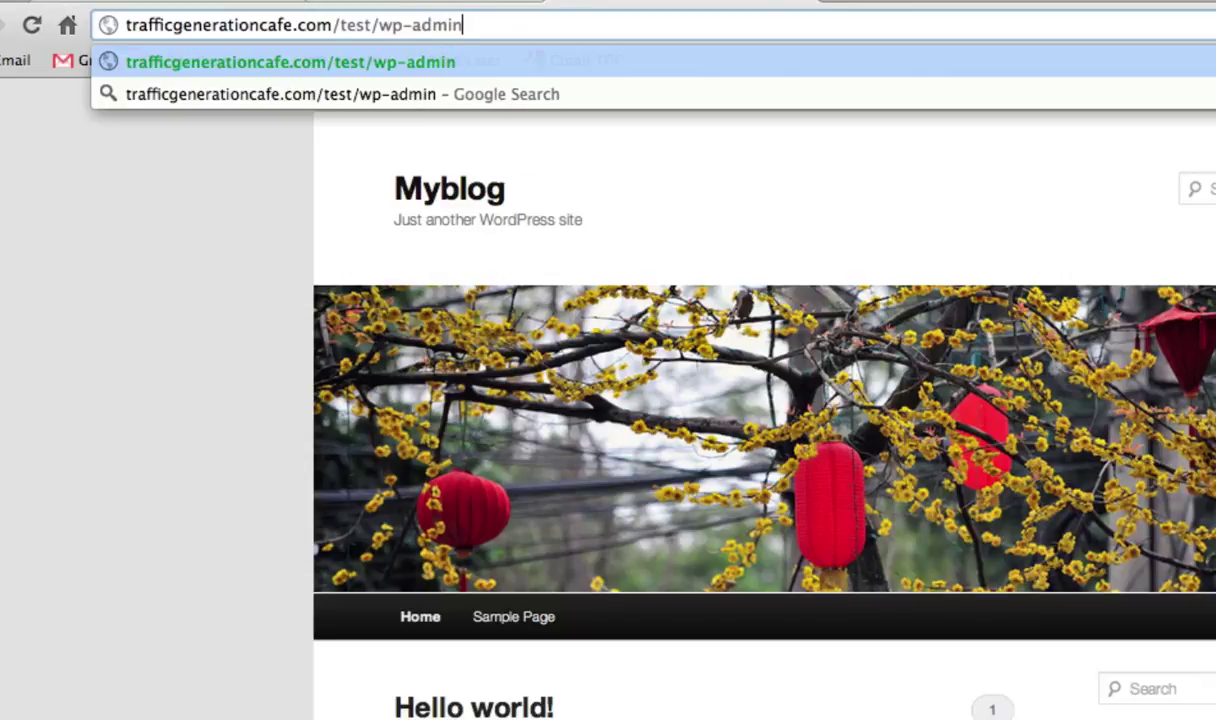
key("Return")
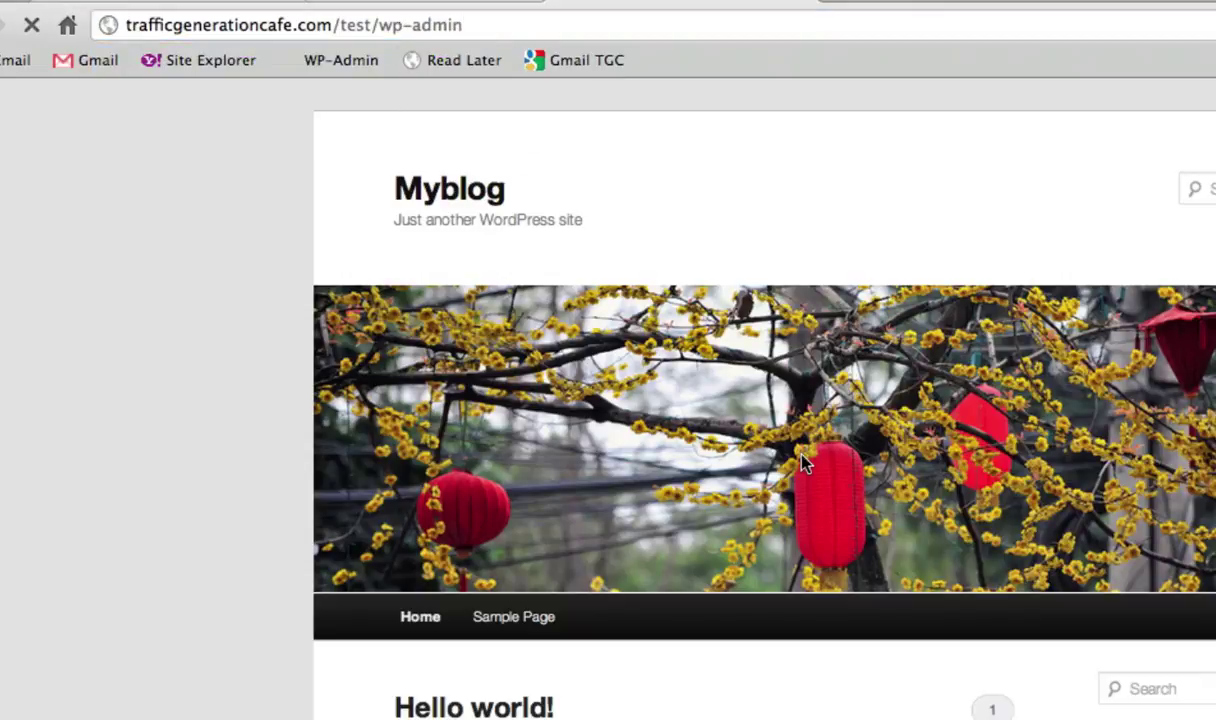
type("a")
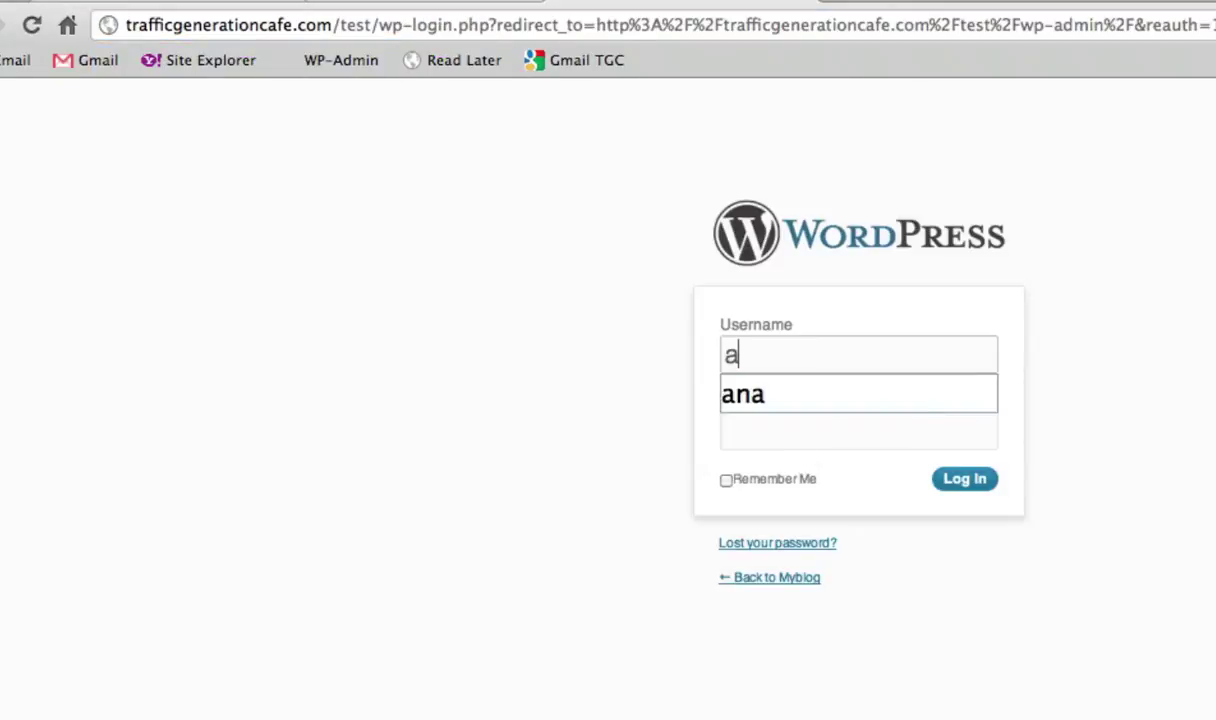
type("dmin")
key("Tab")
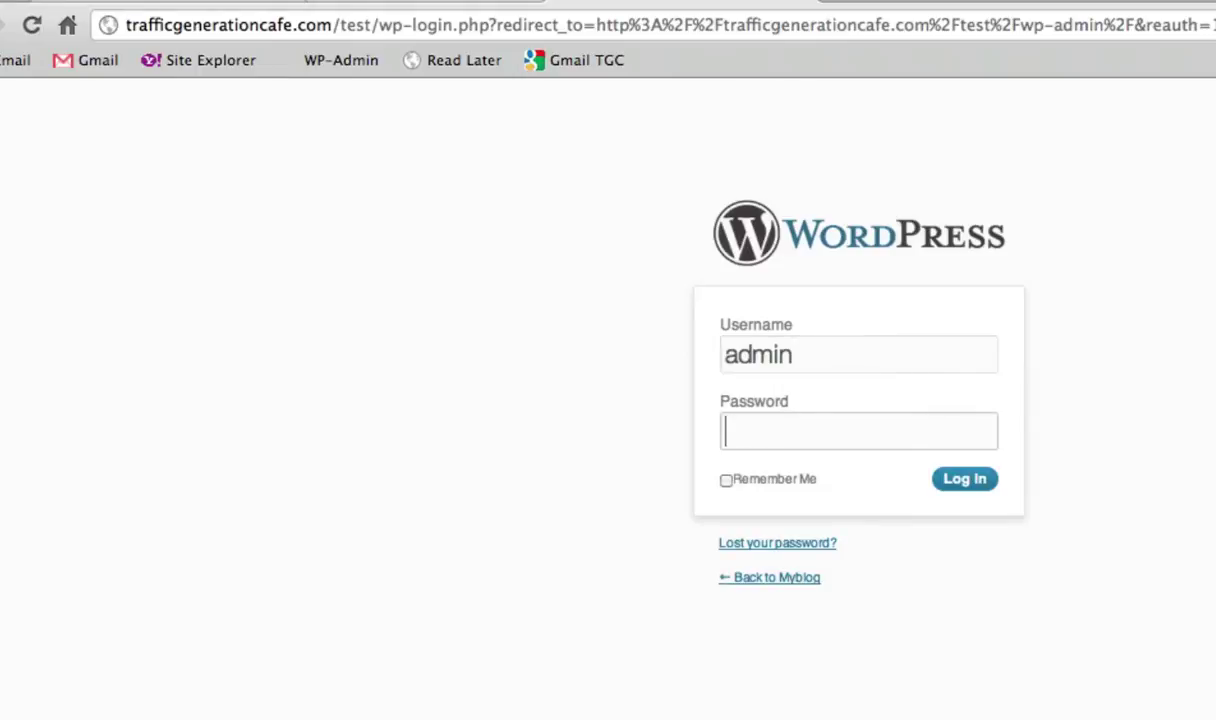
type("****************")
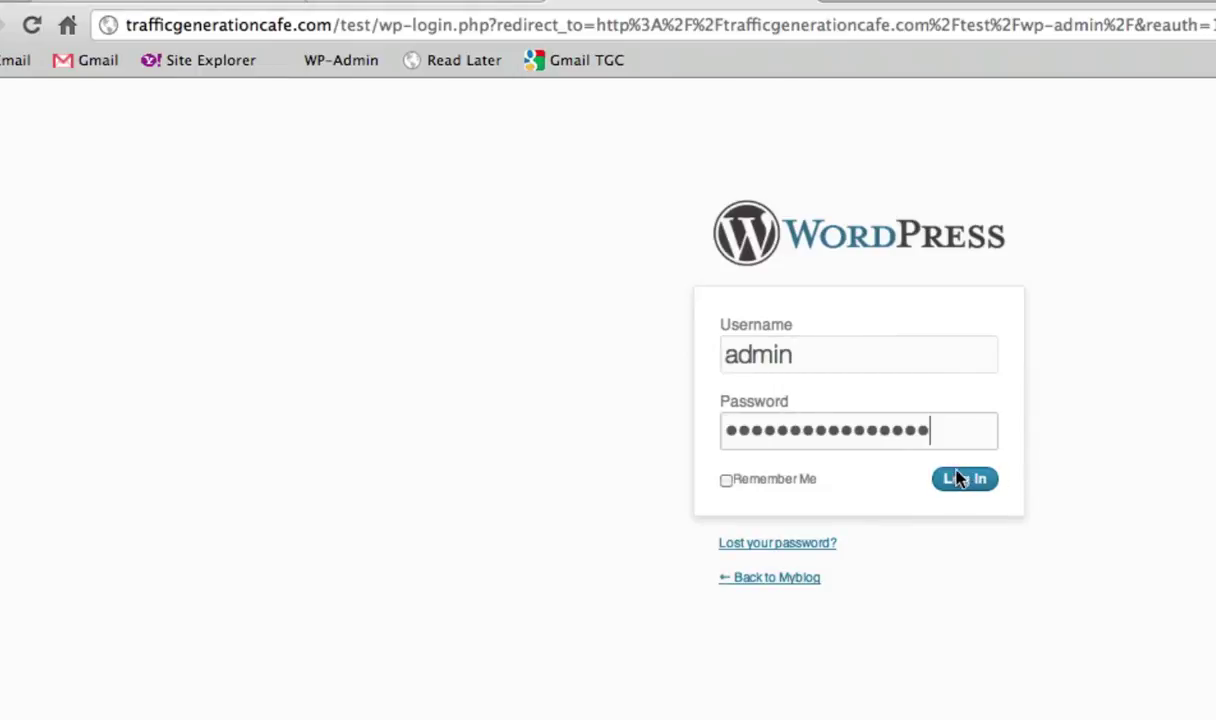
left_click(960, 492)
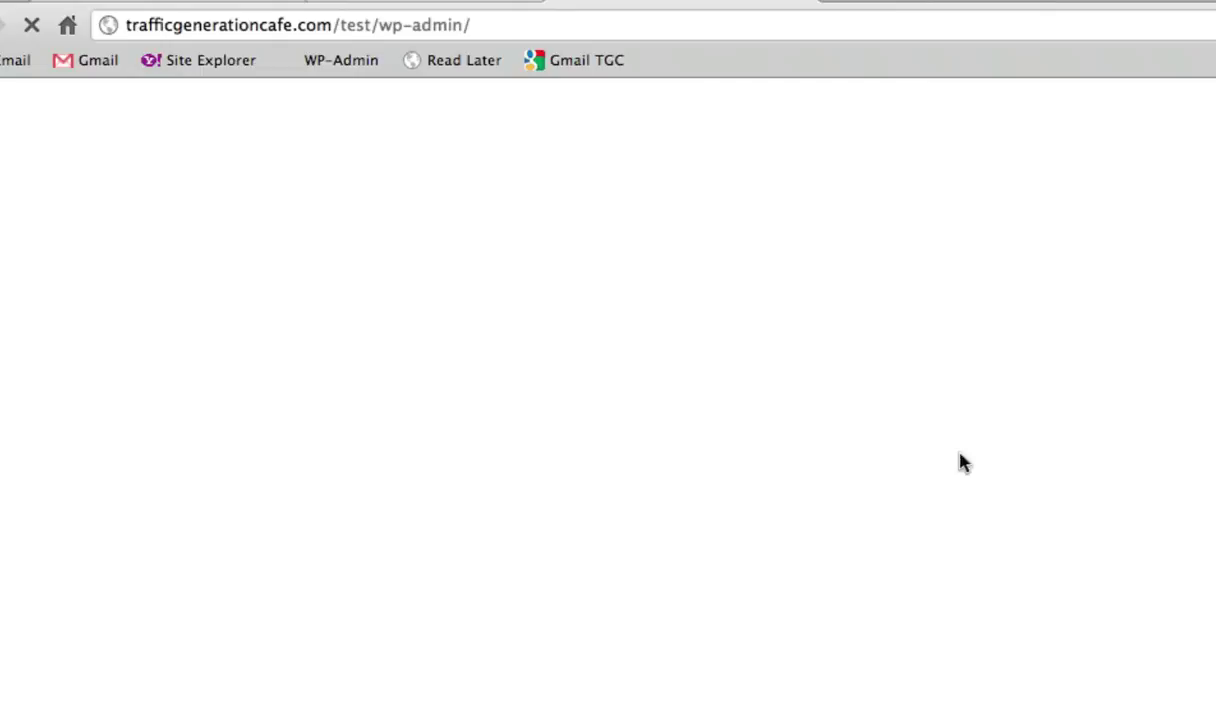